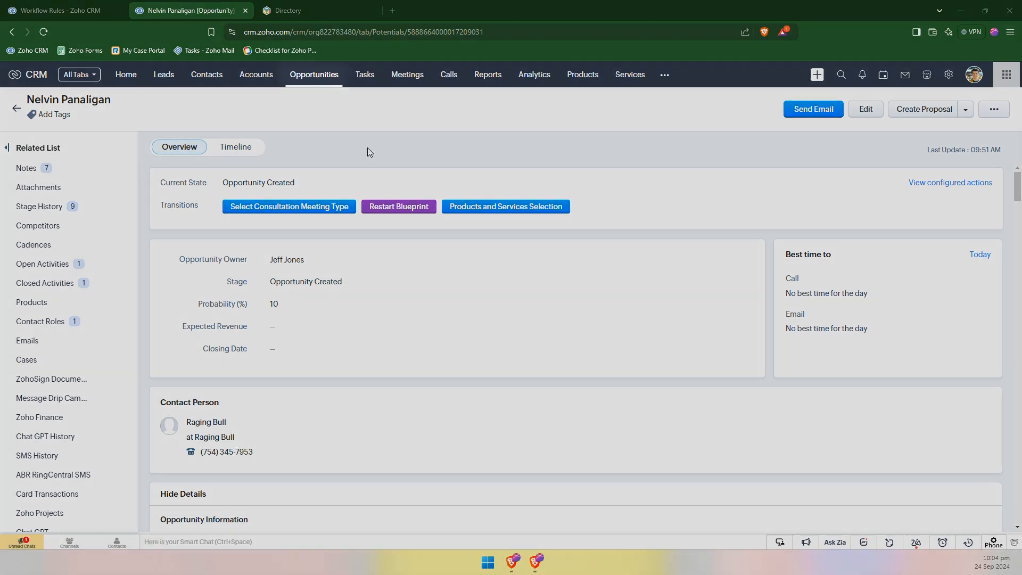
Examine the Meeting Details section of the opportunity record, especially the Meeting From and Meeting To fields
scroll(326, 300, "down", 15)
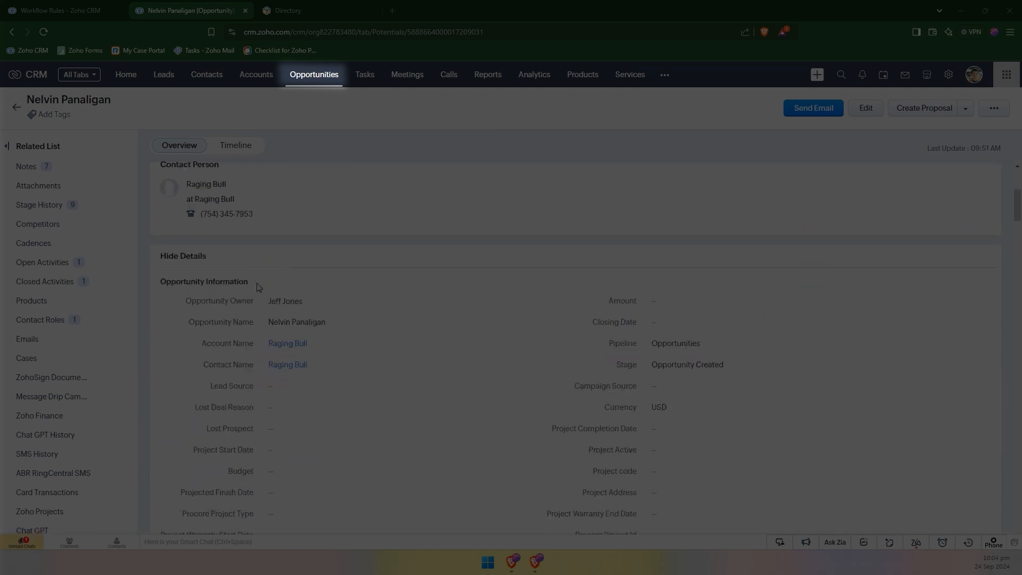
scroll(326, 300, "down", 20)
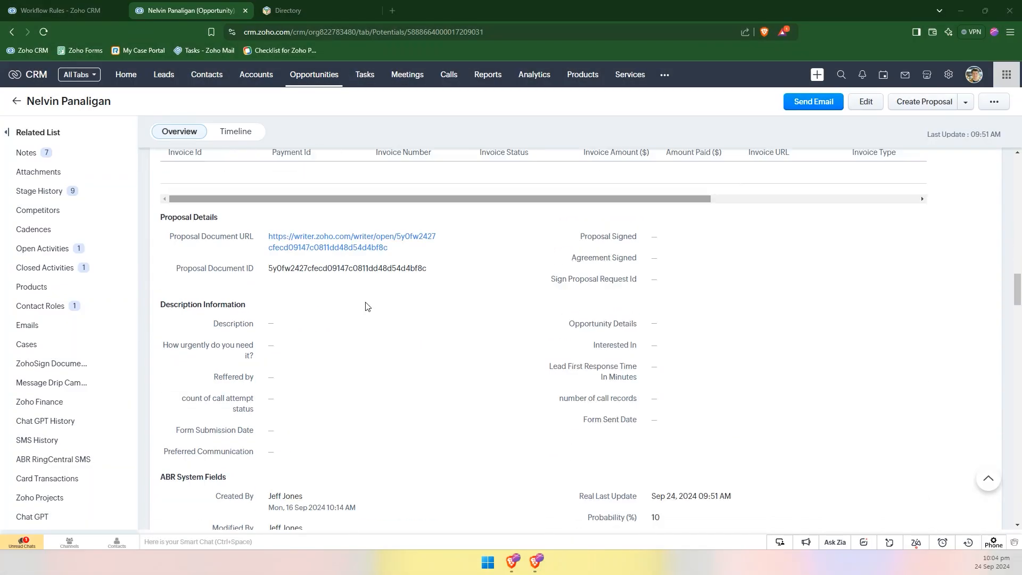
scroll(397, 292, "down", 4)
scroll(397, 292, "up", 2)
scroll(296, 290, "down", 1)
scroll(335, 300, "down", 1)
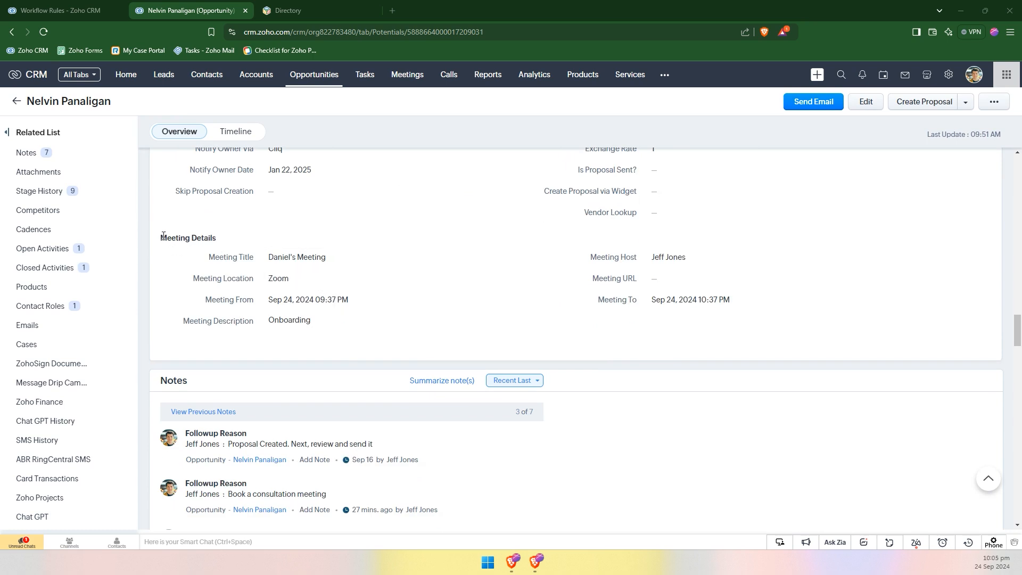
left_click_drag(163, 236, 217, 240)
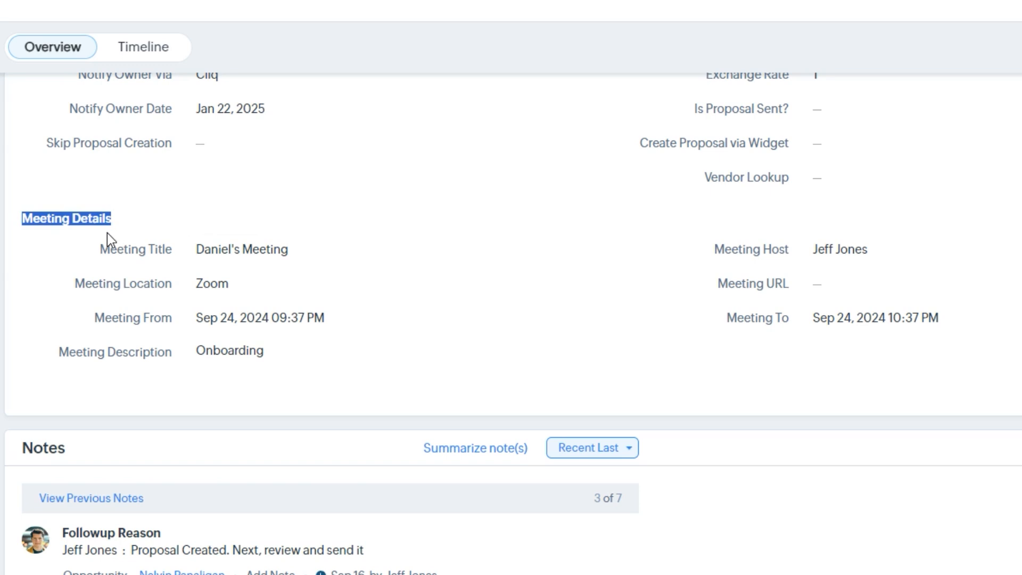
left_click(117, 254)
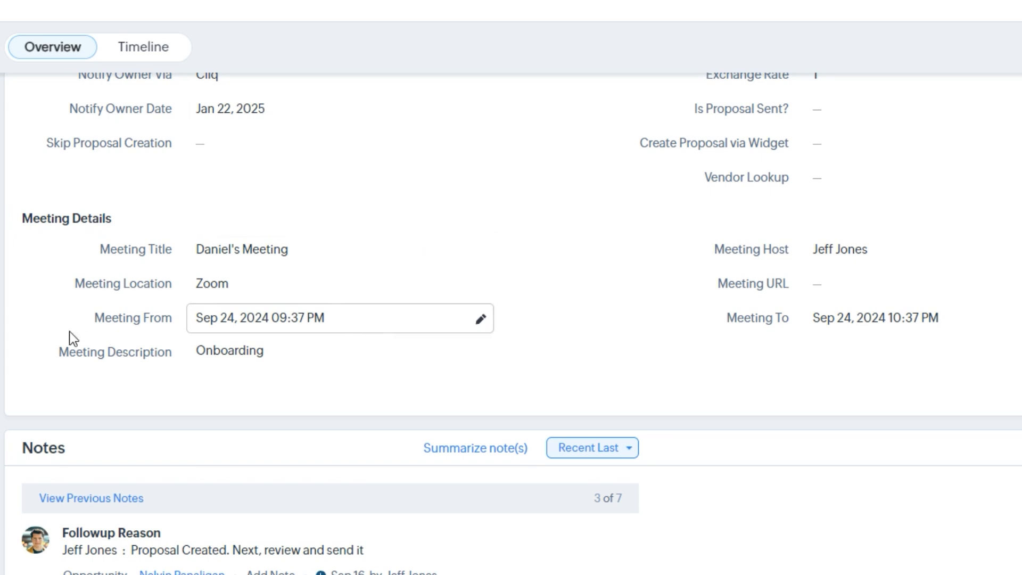
left_click_drag(120, 322, 162, 324)
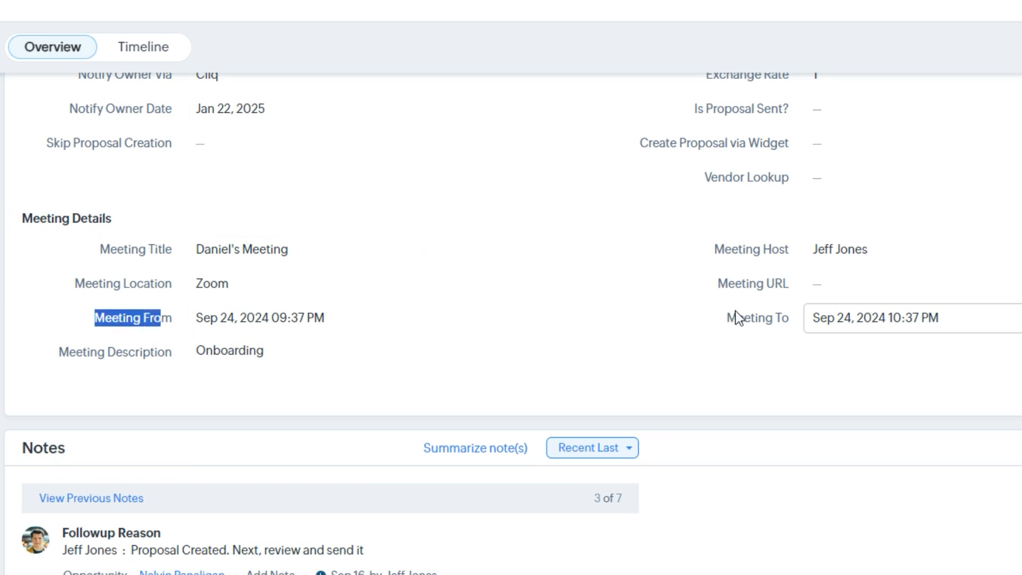
left_click_drag(736, 315, 790, 320)
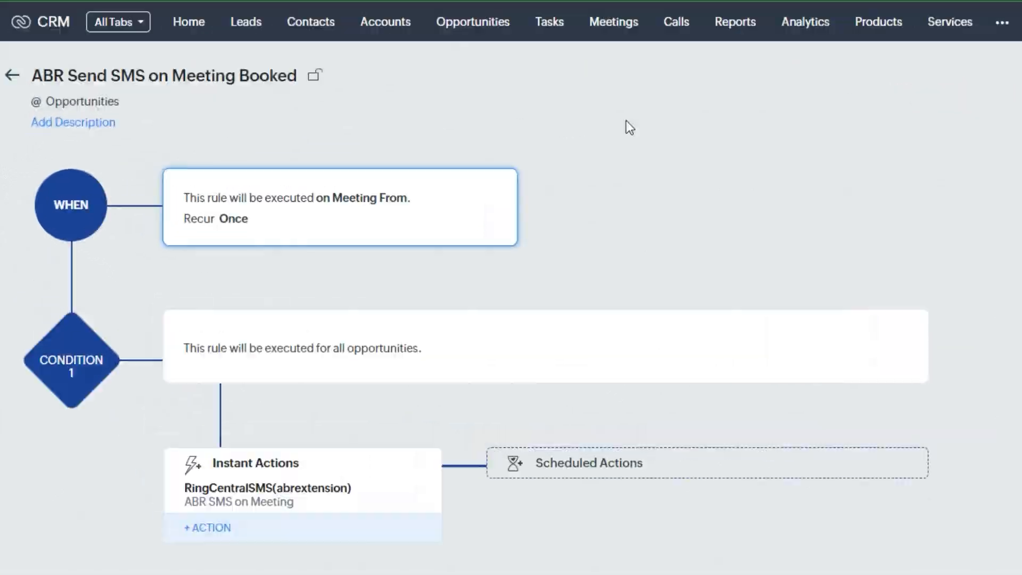
Set the workflow rule's trigger to execute based on the Meeting From date/time field
left_click(496, 189)
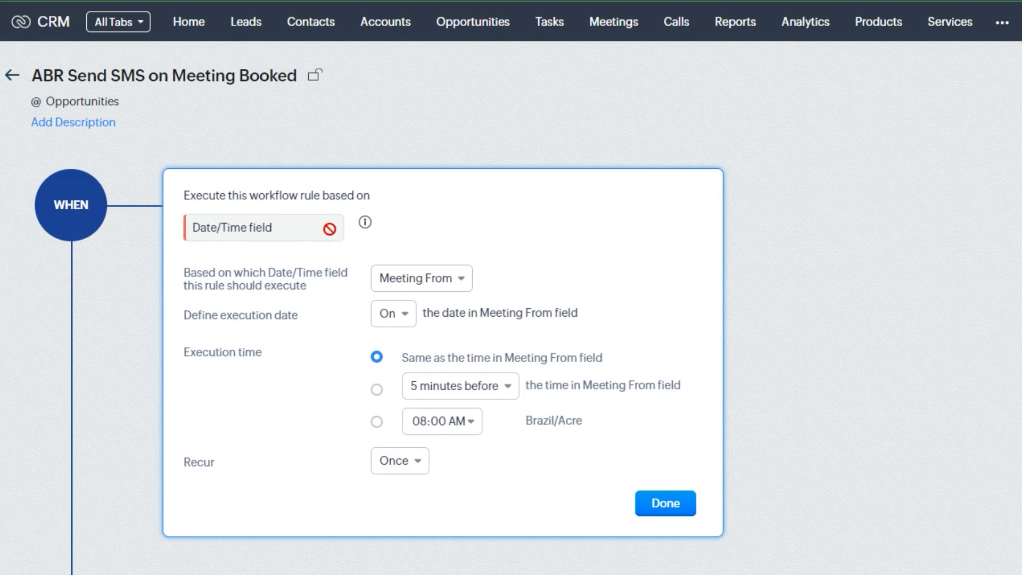
left_click(440, 278)
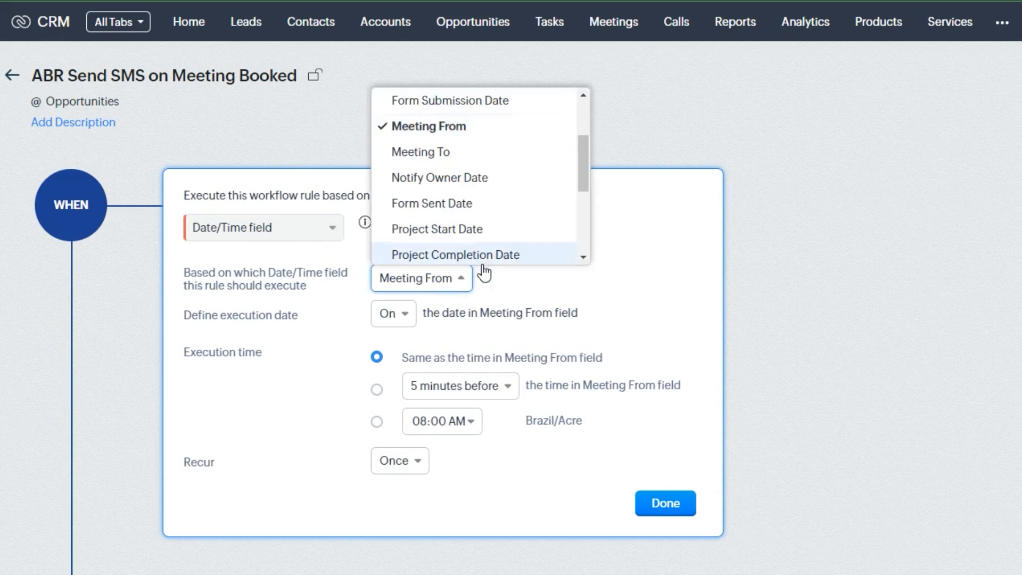
left_click(484, 133)
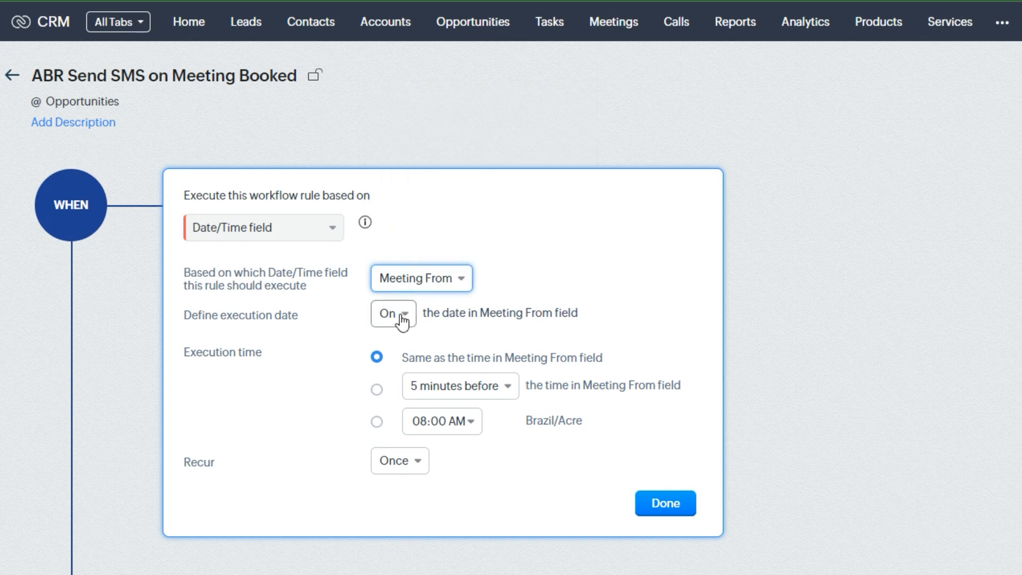
left_click(665, 502)
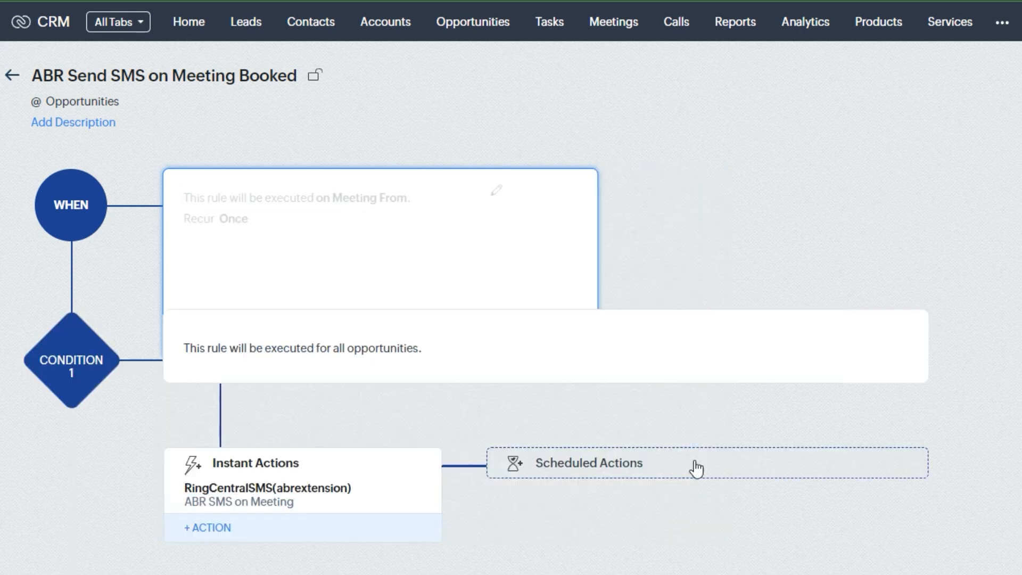
Try restricting Condition 1 to opportunities matching certain conditions, and return it to all opportunities
left_click(907, 335)
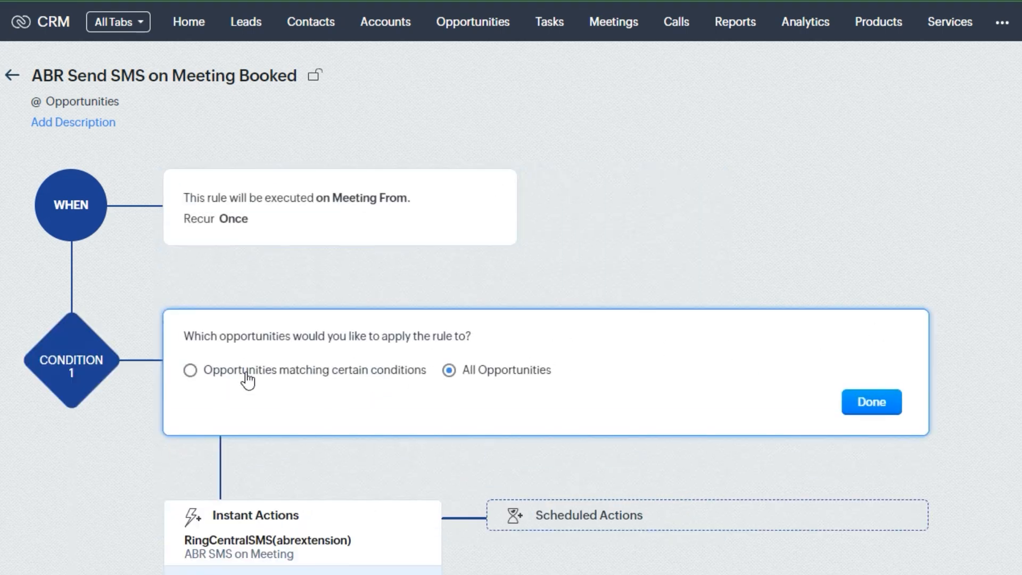
left_click(242, 372)
scroll(319, 372, "down", 1)
left_click(250, 337)
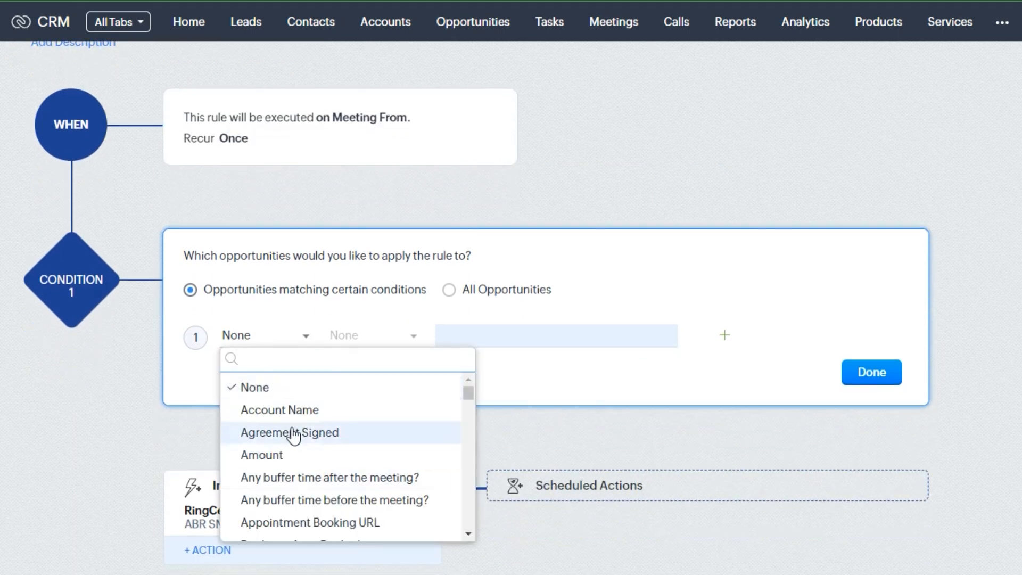
scroll(449, 458, "down", 3)
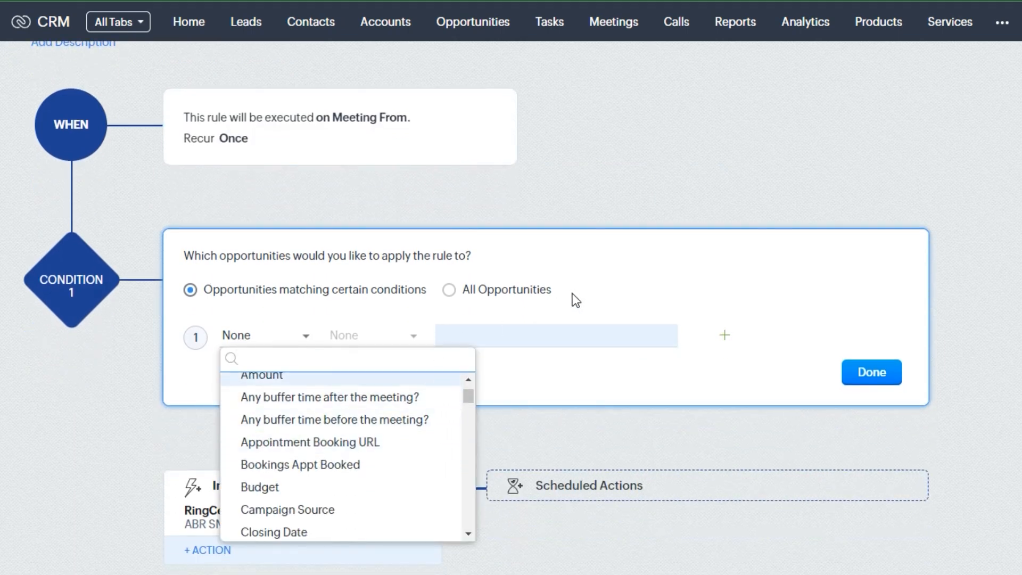
left_click(506, 292)
left_click(667, 480)
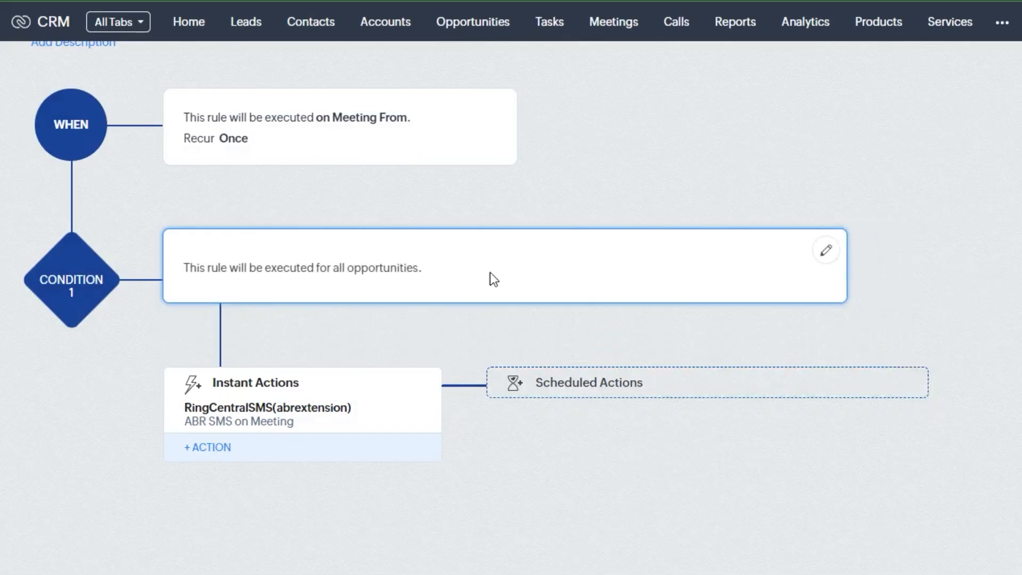
Start another RingCentralSMS instant action, choose the company phone number as sender, and check the available message templates
scroll(517, 270, "up", 2)
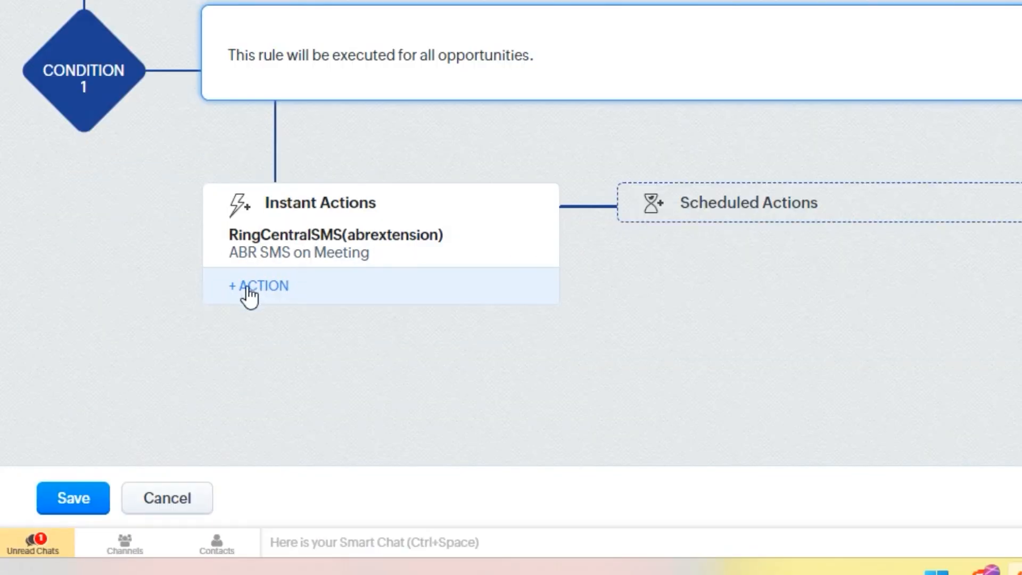
left_click(248, 294)
scroll(662, 273, "down", 2)
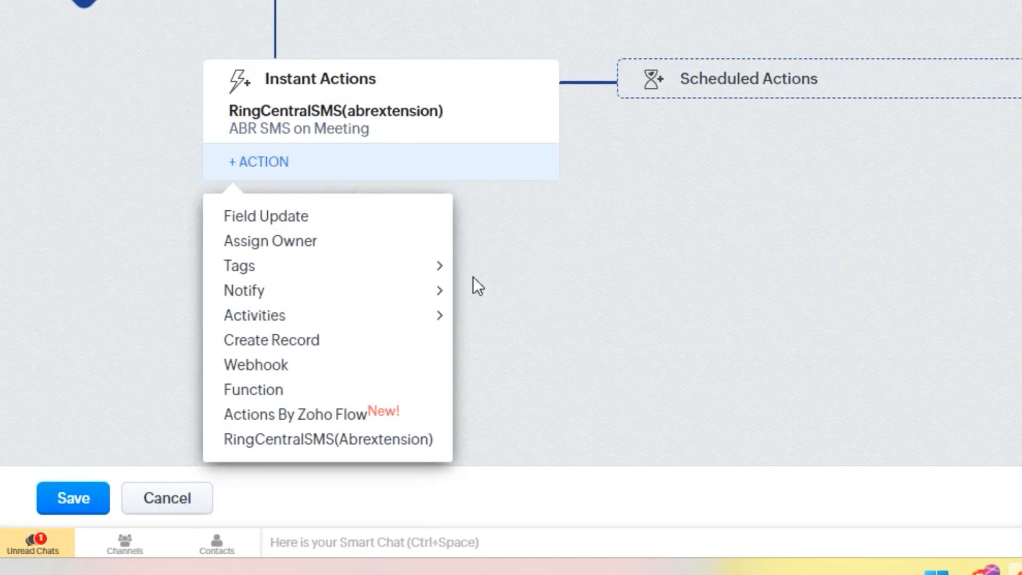
left_click(344, 447)
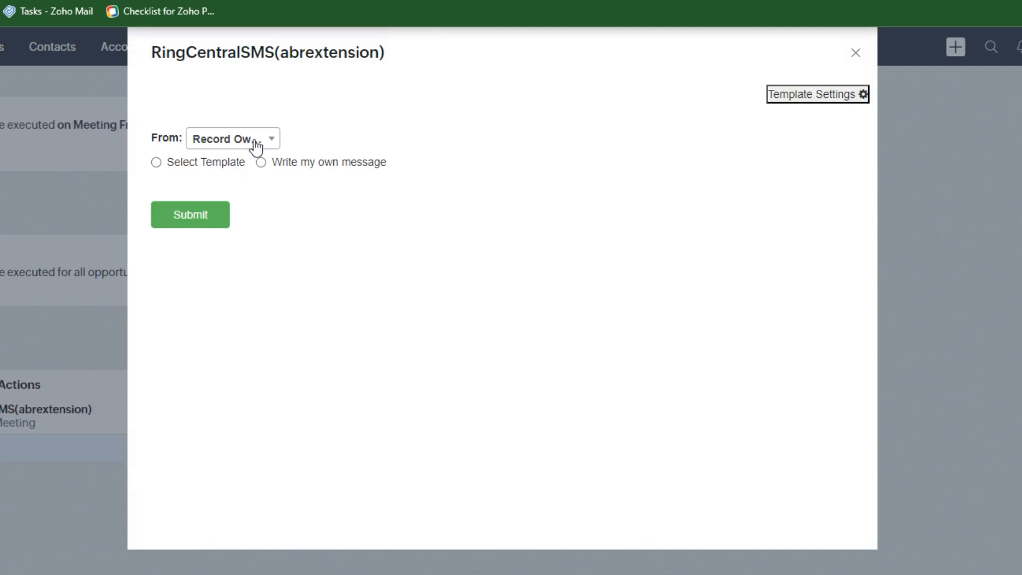
left_click(255, 142)
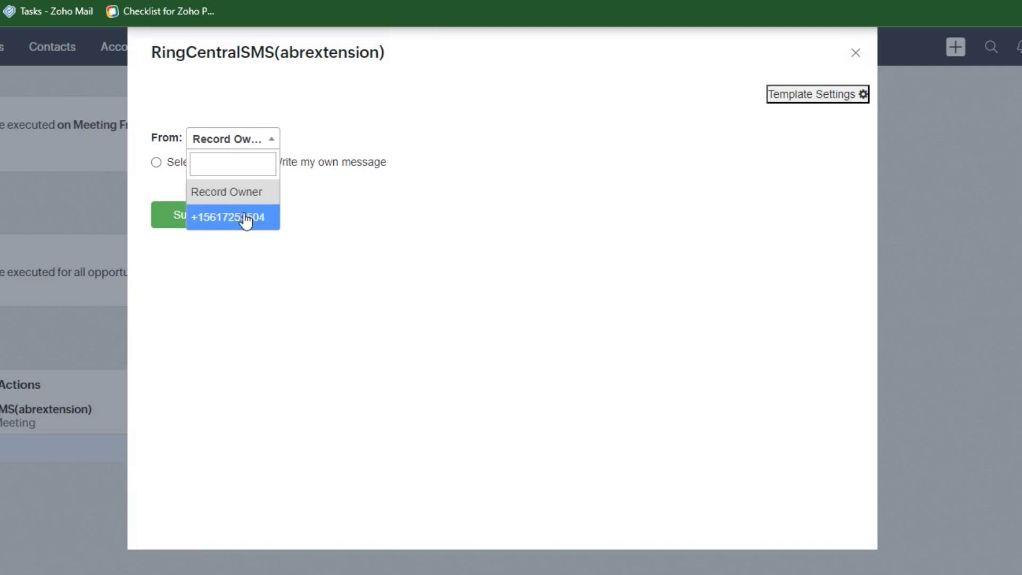
left_click(244, 219)
left_click(207, 163)
left_click(208, 206)
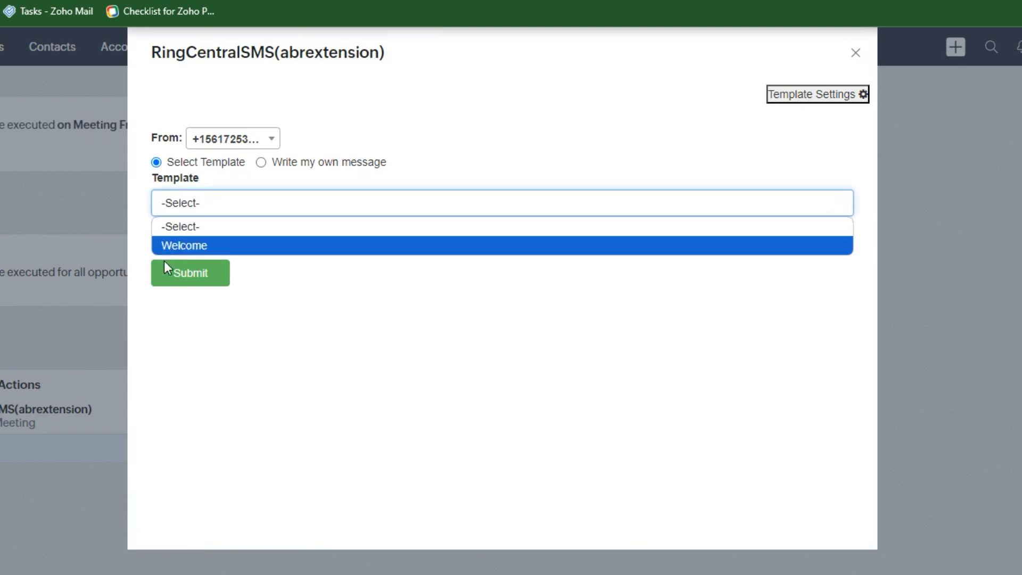
Try composing a custom SMS message with "Hi" and the Created Time merge field, and close the action without submitting
left_click(299, 168)
left_click(331, 205)
type("Hi #")
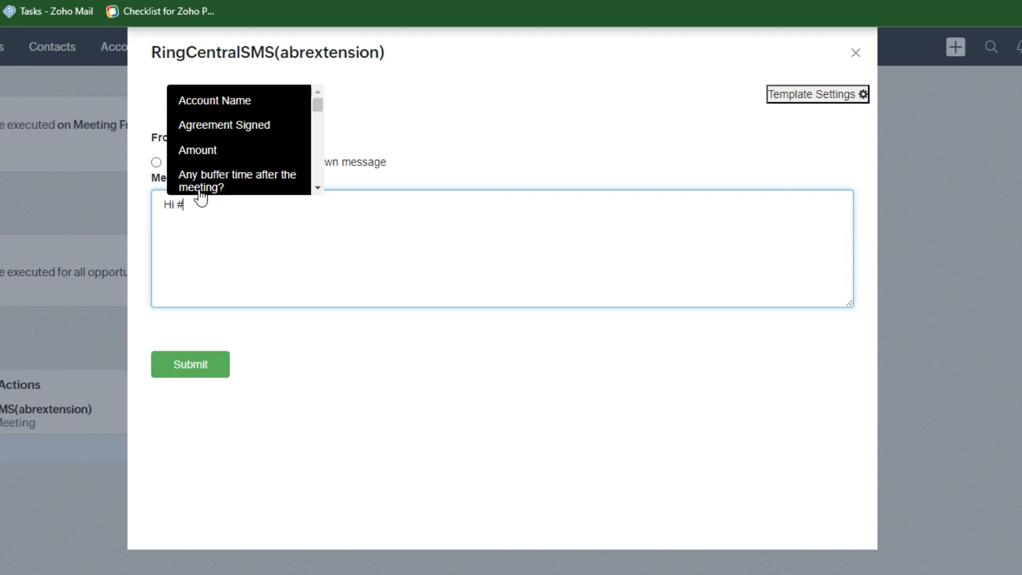
scroll(276, 106, "down", 5)
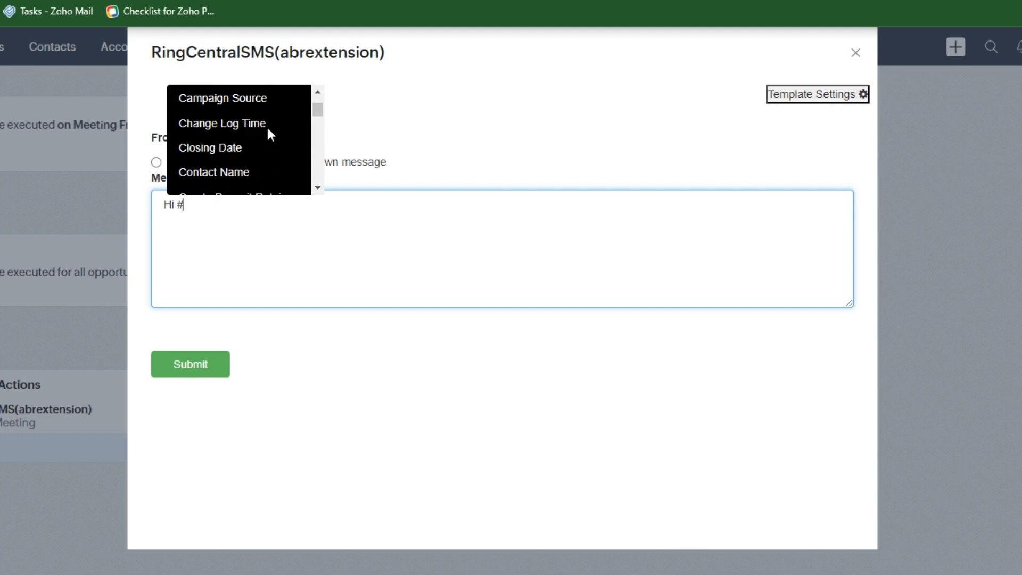
scroll(268, 130, "down", 5)
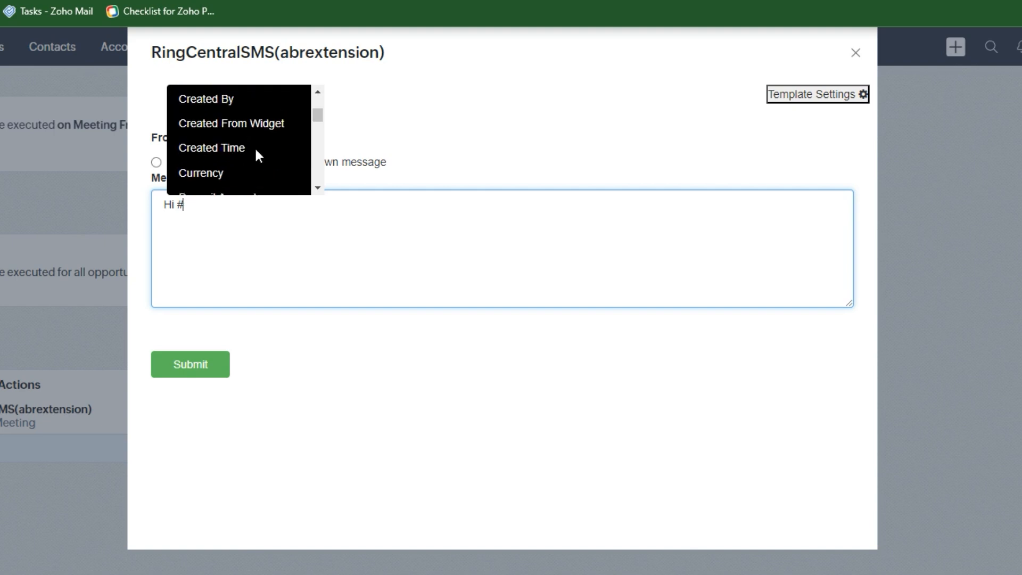
left_click(414, 110)
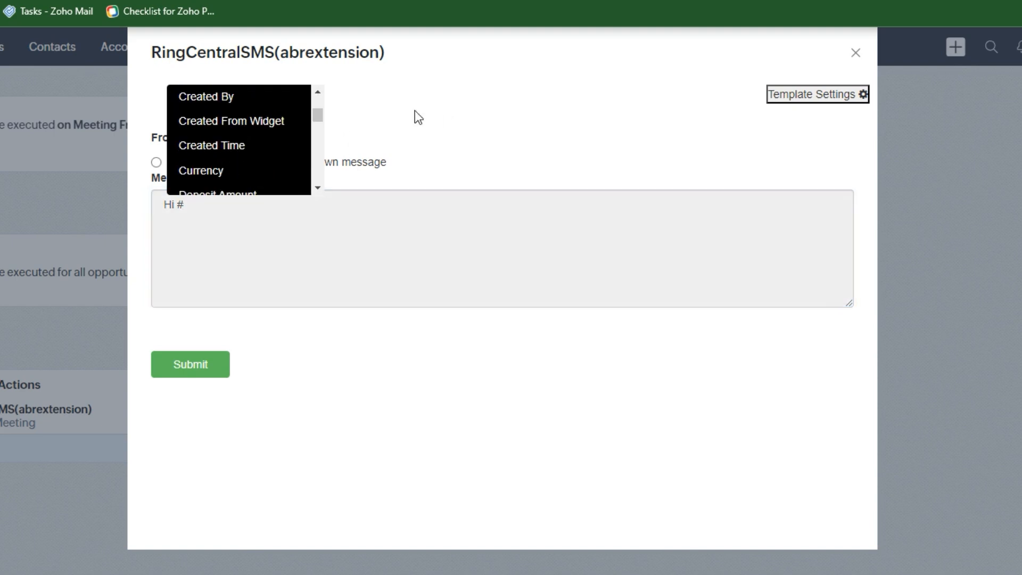
left_click(237, 143)
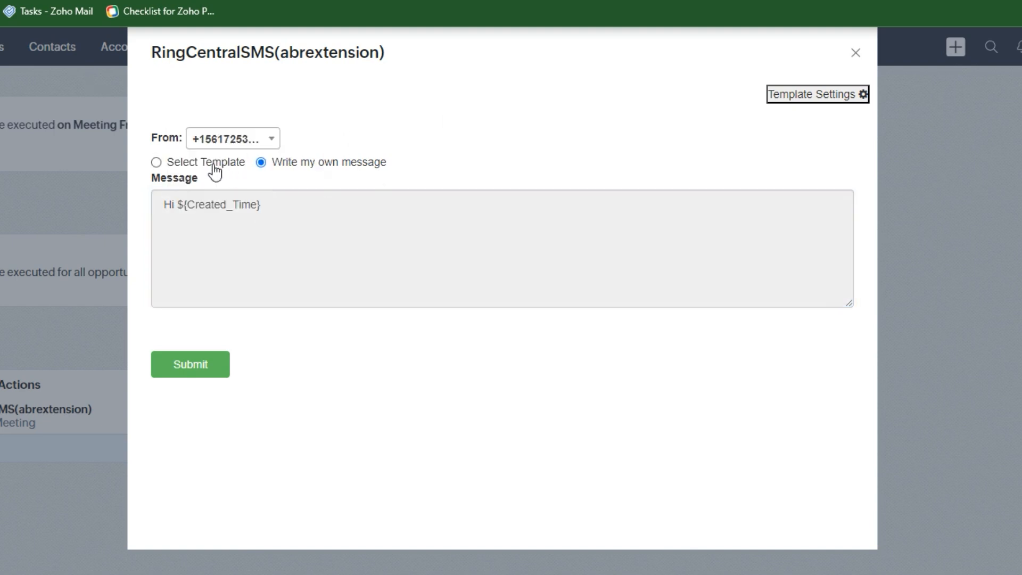
left_click(213, 163)
left_click(855, 52)
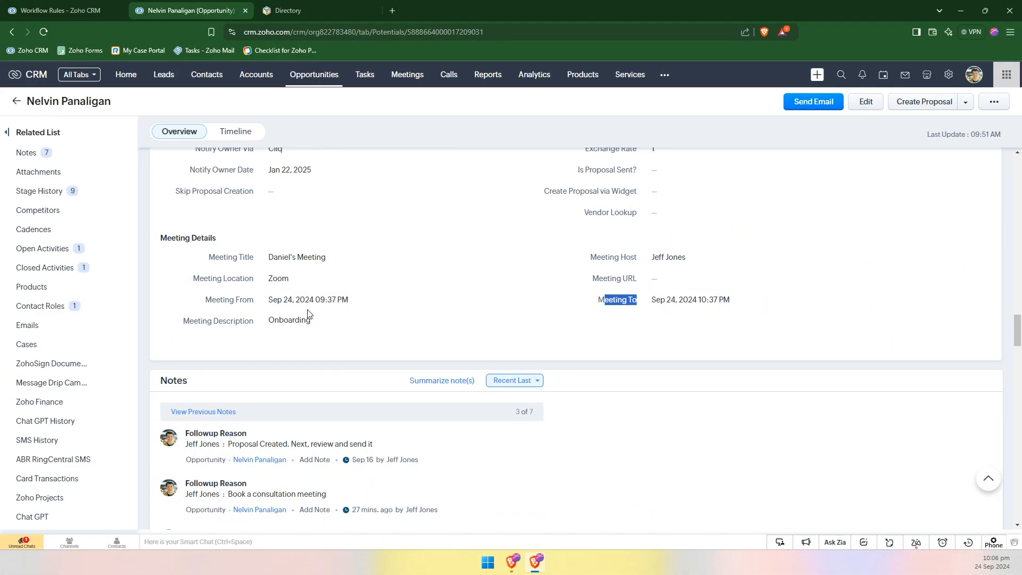
Clear the Meeting Title and Meeting Location fields in the opportunity's Meeting Details section
left_click(418, 256)
key("BackSpace")
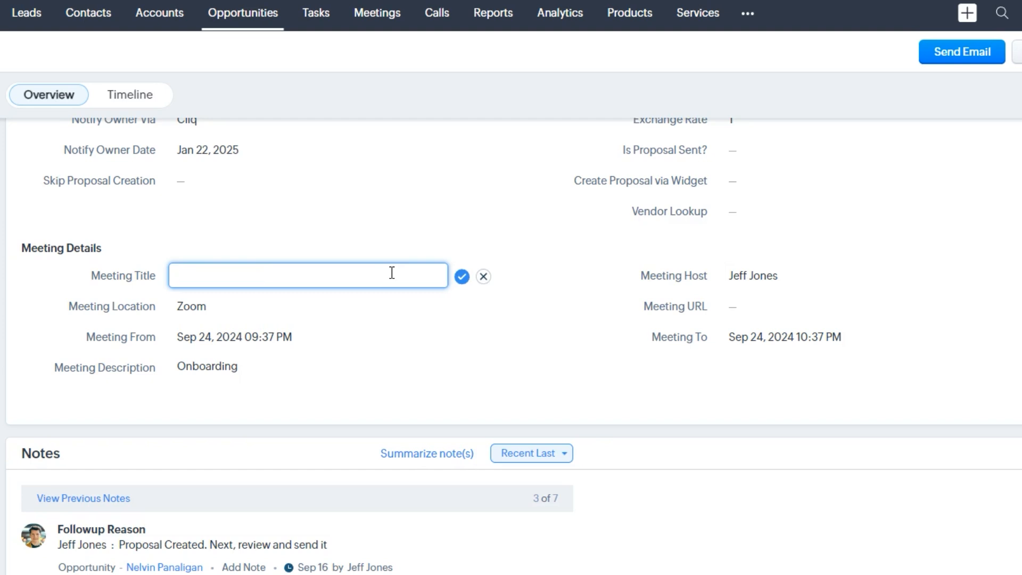
key("Return")
left_click(238, 306)
key("ctrl+a")
key("BackSpace")
key("Return")
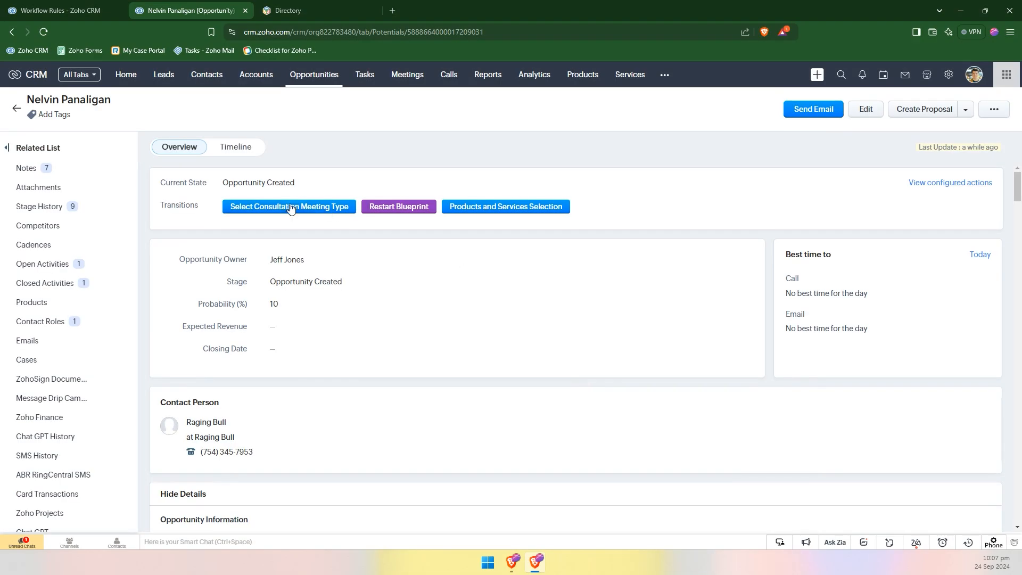
Complete the Select Consultation Meeting Type transition with On Site as the meeting type
left_click(281, 200)
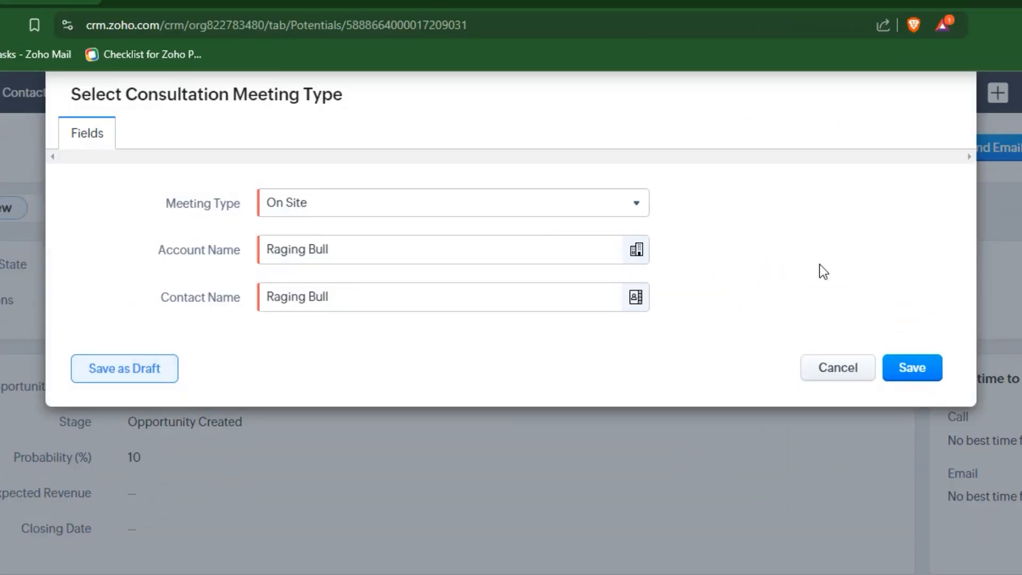
left_click(915, 365)
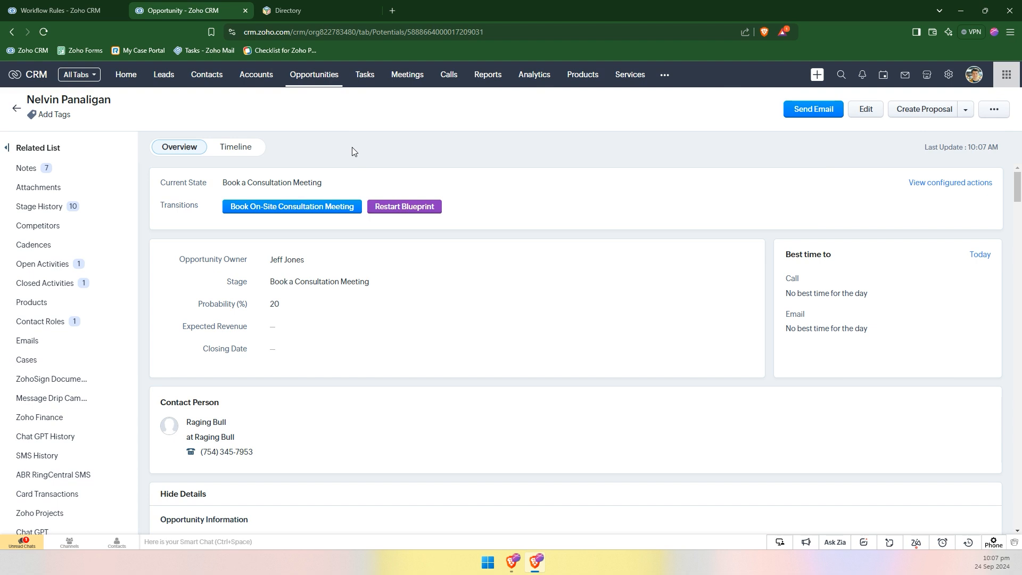
Begin the Book On-Site Consultation Meeting transition and title the meeting with the client's first name followed by "Consultation"
left_click(344, 210)
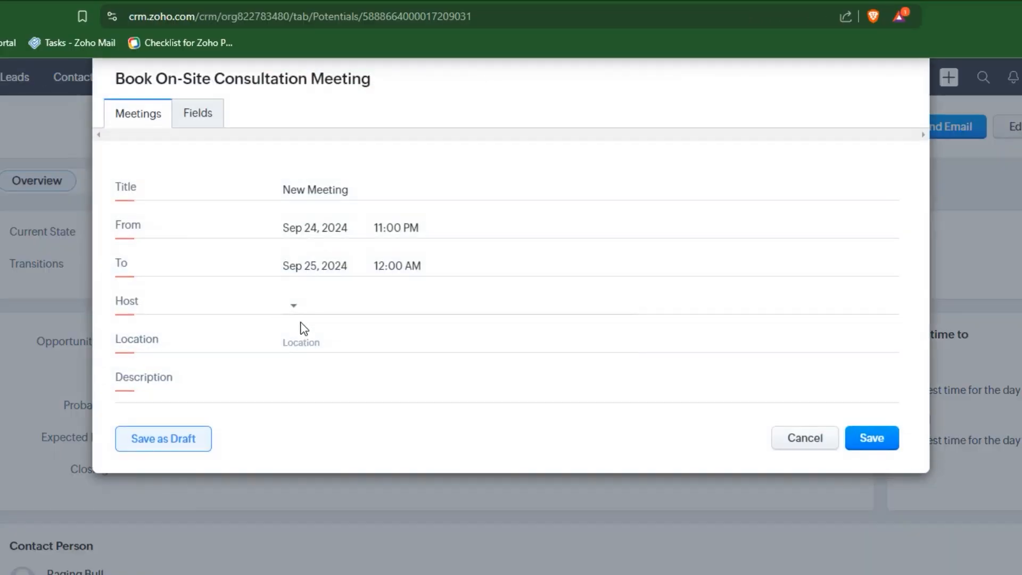
left_click(312, 191)
key("ctrl+a")
type("Nelvin C")
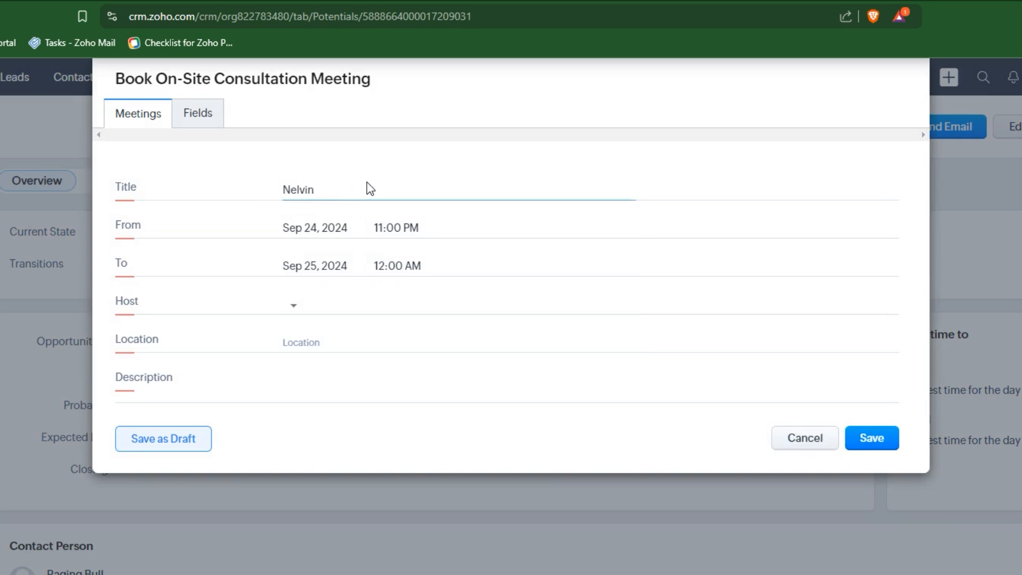
type("onsultation")
Set the consultation meeting's start time to 10:09 PM on Sep 24, 2024
left_click(333, 229)
left_click(458, 213)
left_click(399, 229)
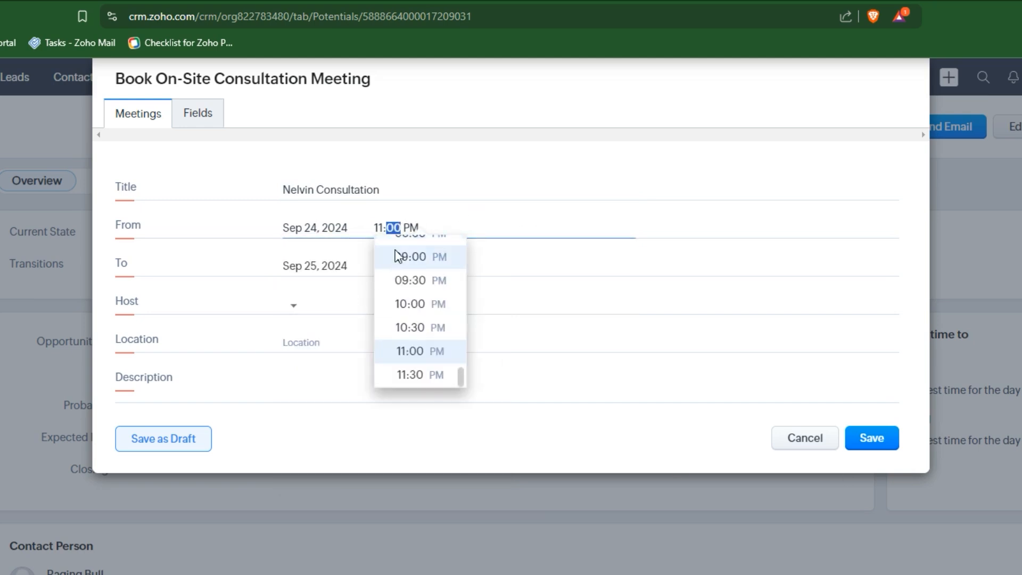
left_click(411, 303)
left_click(409, 227)
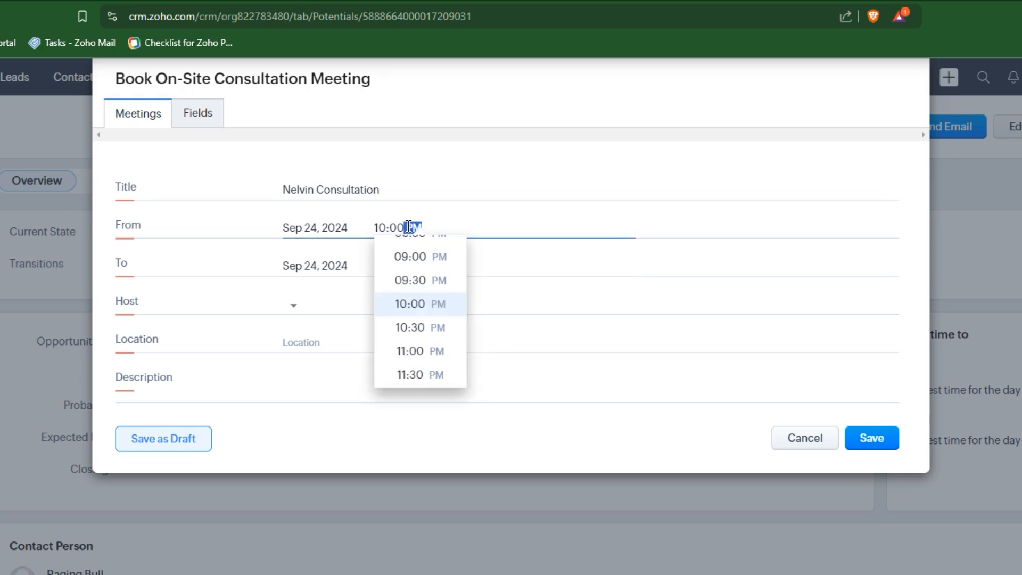
type("09")
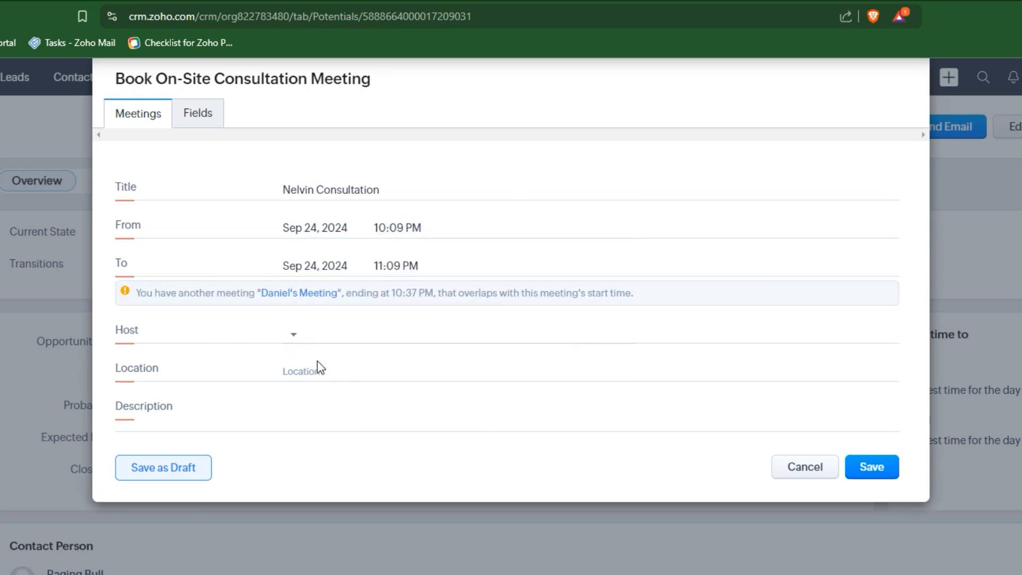
Choose the host for the on-site consultation meeting and set its location to Zoom
left_click(296, 337)
left_click(358, 411)
left_click(325, 375)
type("Zoom")
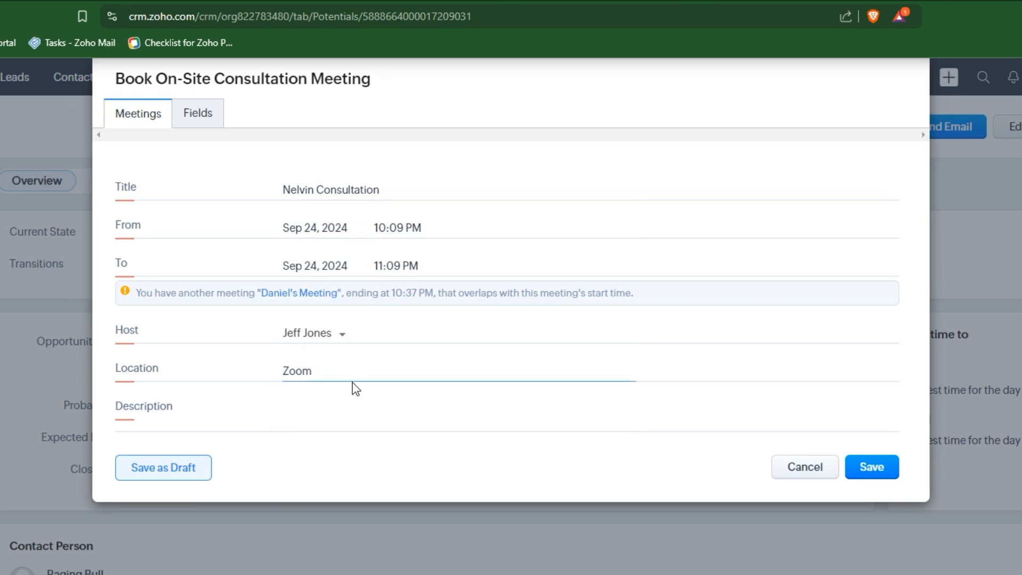
Enter "Zoom Meeting" as the meeting description and save the on-site consultation booking
left_click(397, 420)
type("Zoom")
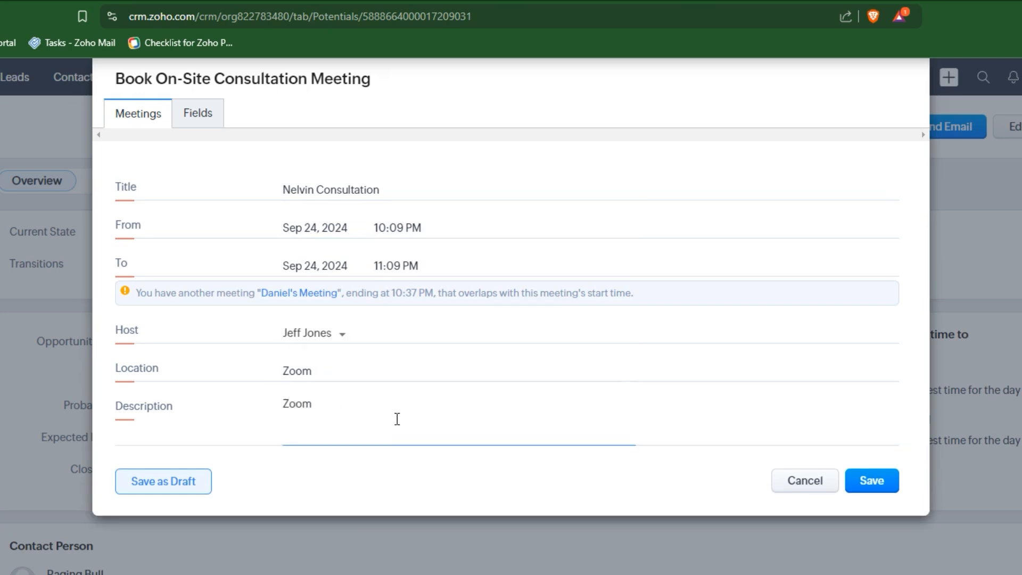
type(" Meeting")
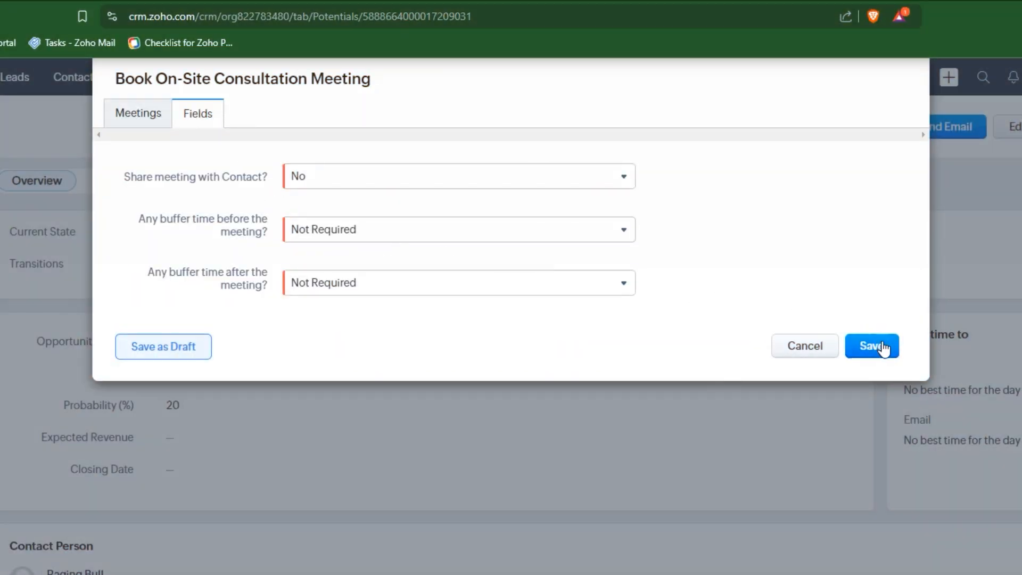
left_click(879, 347)
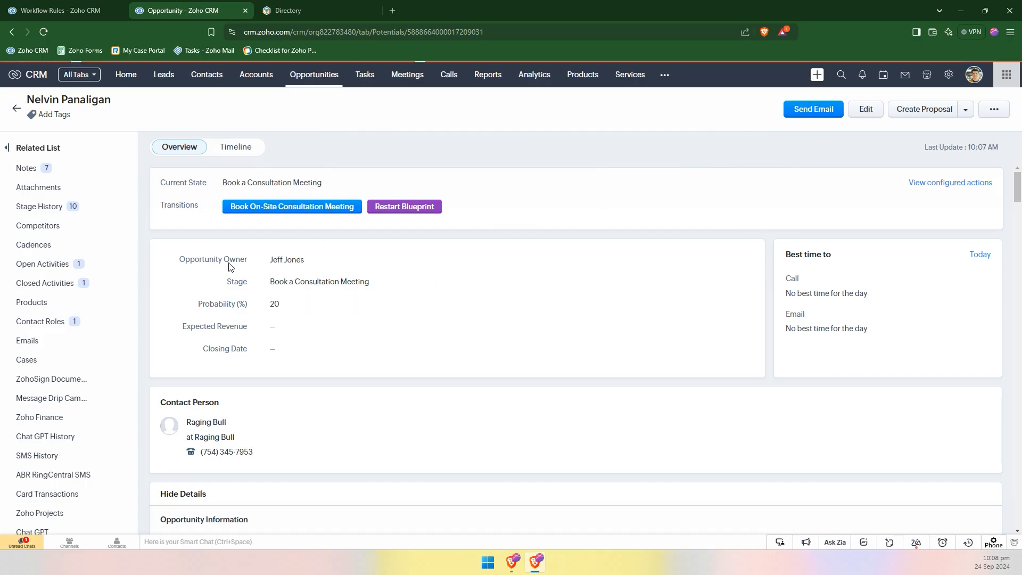
Check the booked consultation in the opportunity's Meeting Details section, including Meeting From, and in its Open Activities
scroll(541, 384, "down", 15)
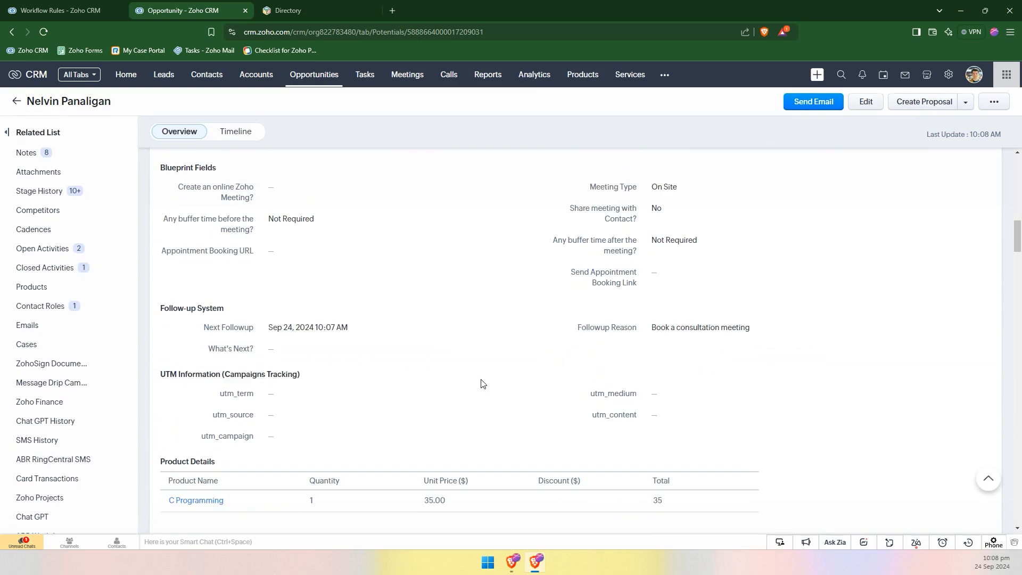
scroll(482, 383, "down", 5)
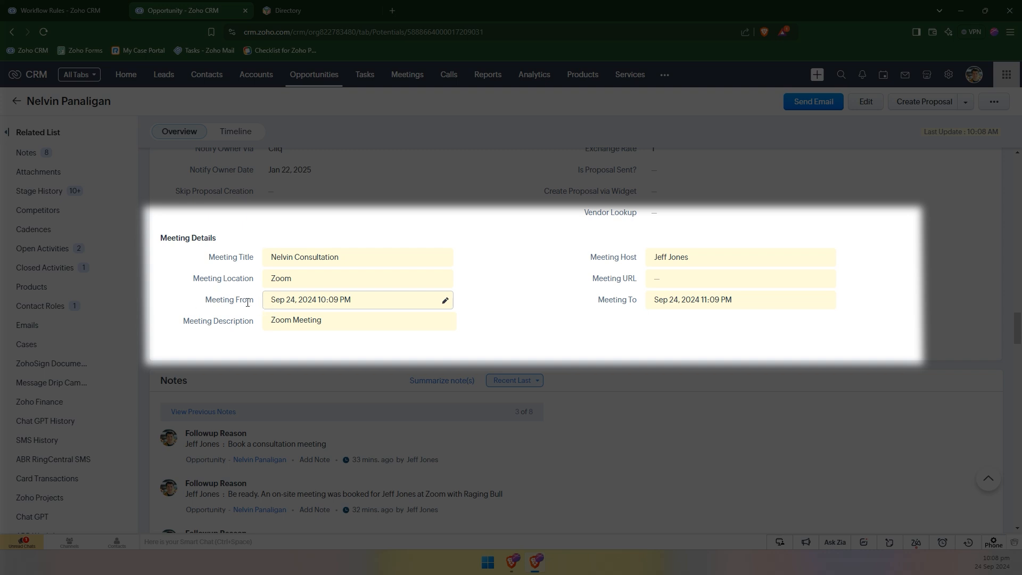
left_click_drag(201, 305, 240, 311)
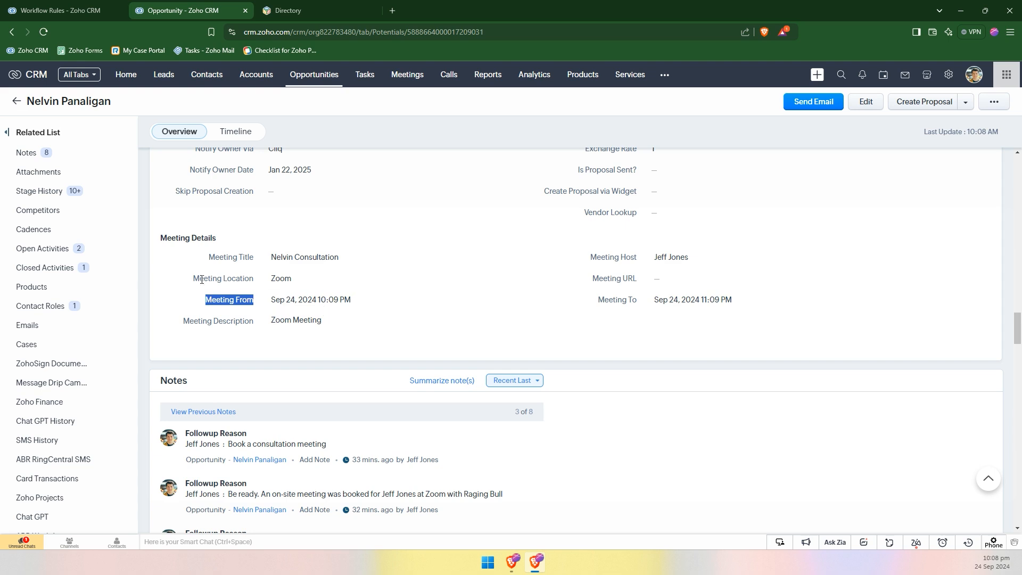
left_click(68, 249)
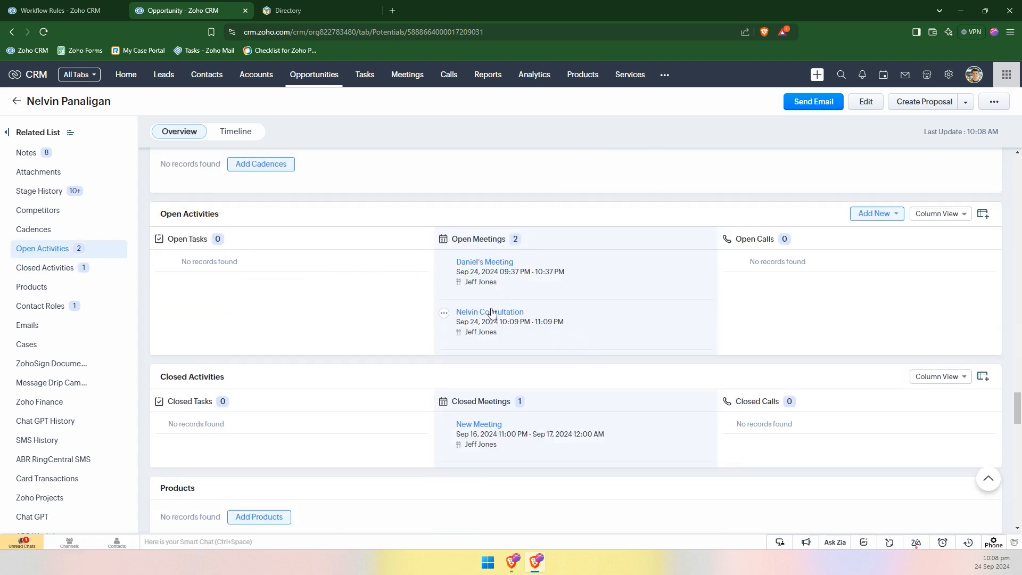
View the opportunity's ABR RingCentral SMS related list to check the text message chat with the contact
scroll(295, 277, "down", 8)
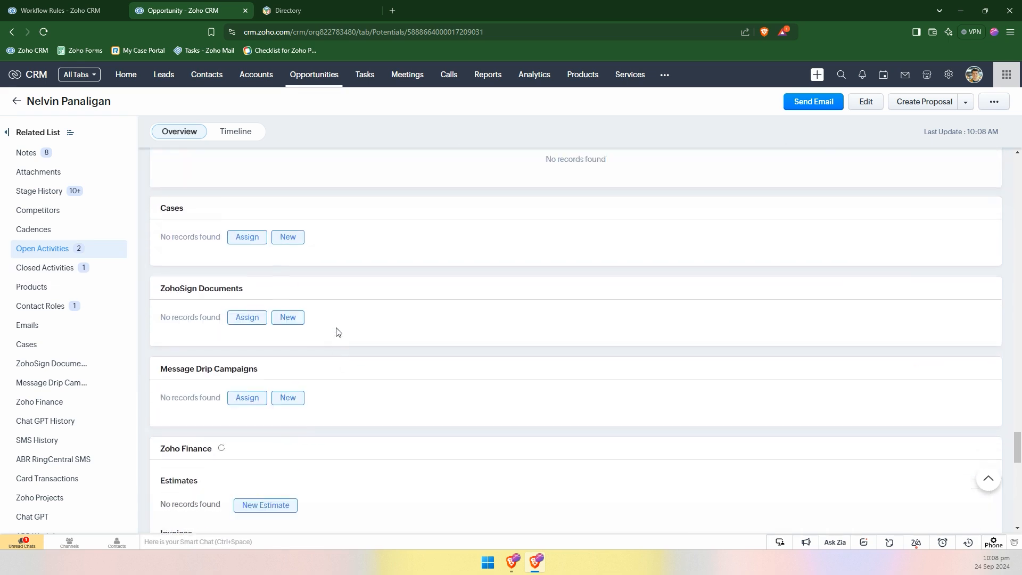
scroll(335, 331, "up", 10)
scroll(338, 333, "up", 5)
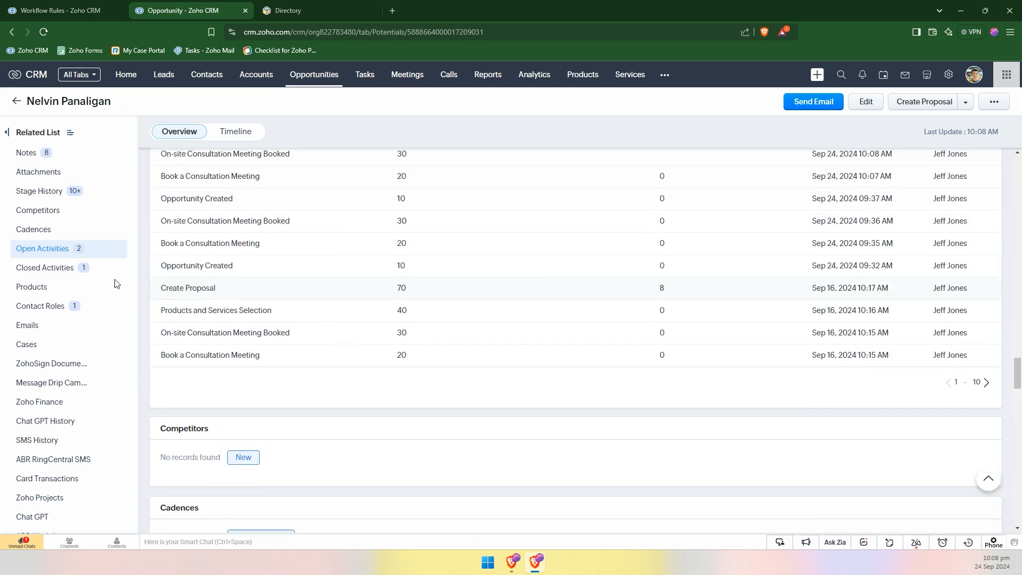
scroll(75, 407, "down", 2)
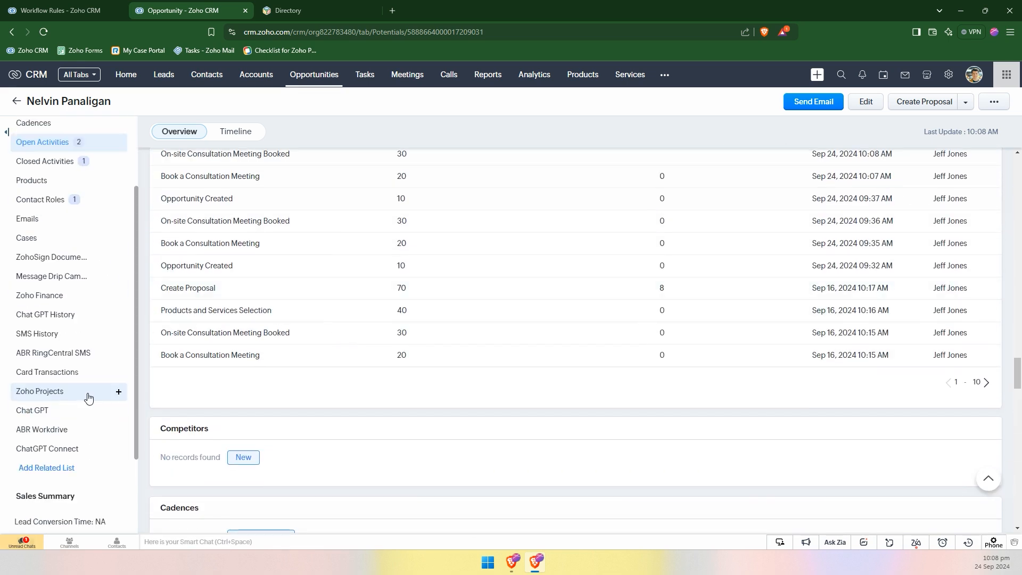
left_click(58, 353)
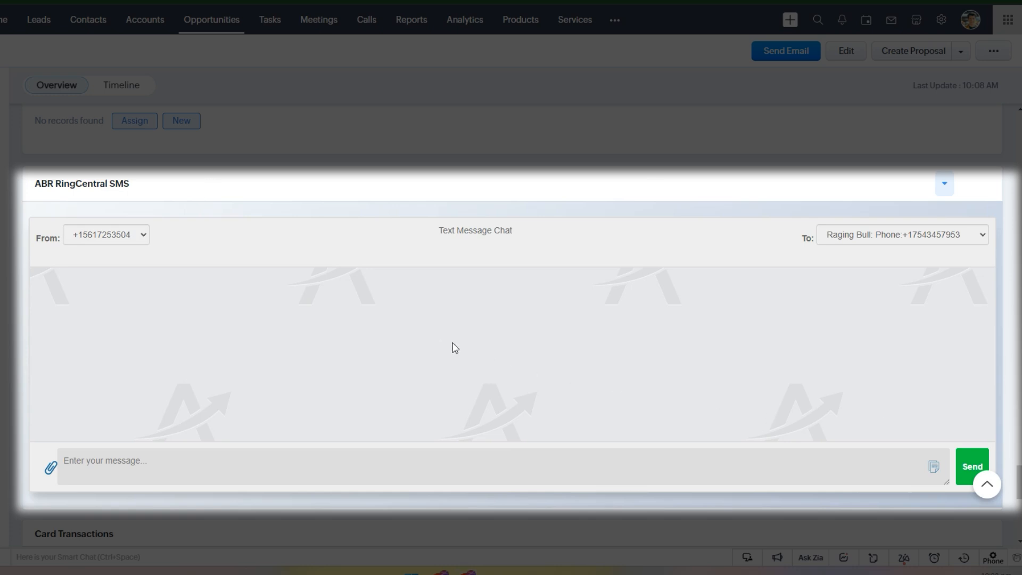
Open the contact record linked in the Contact Name field of the opportunity's information section
scroll(455, 348, "up", 15)
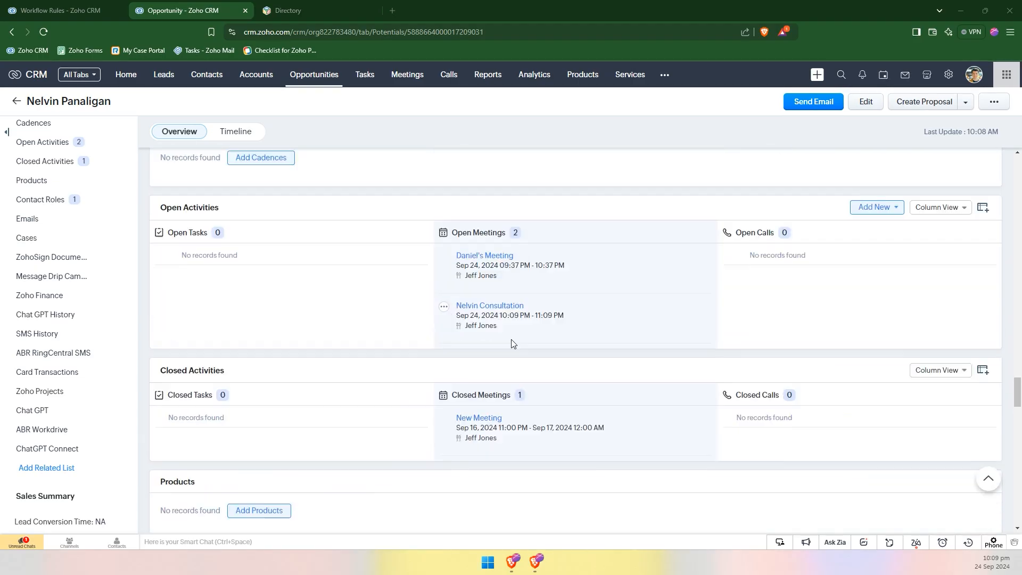
scroll(513, 343, "up", 7)
left_click_drag(1012, 355, 1002, 211)
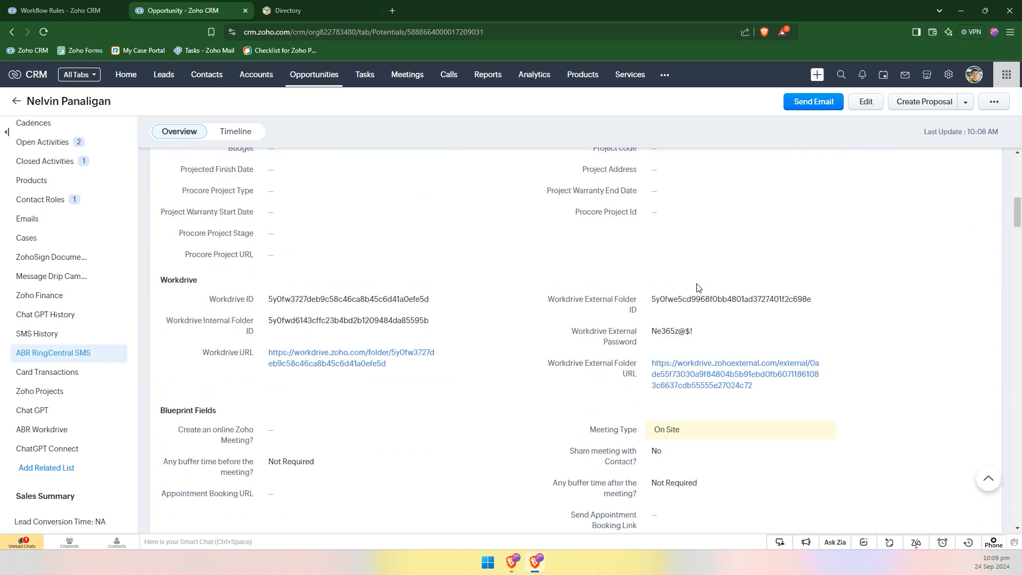
scroll(697, 287, "up", 7)
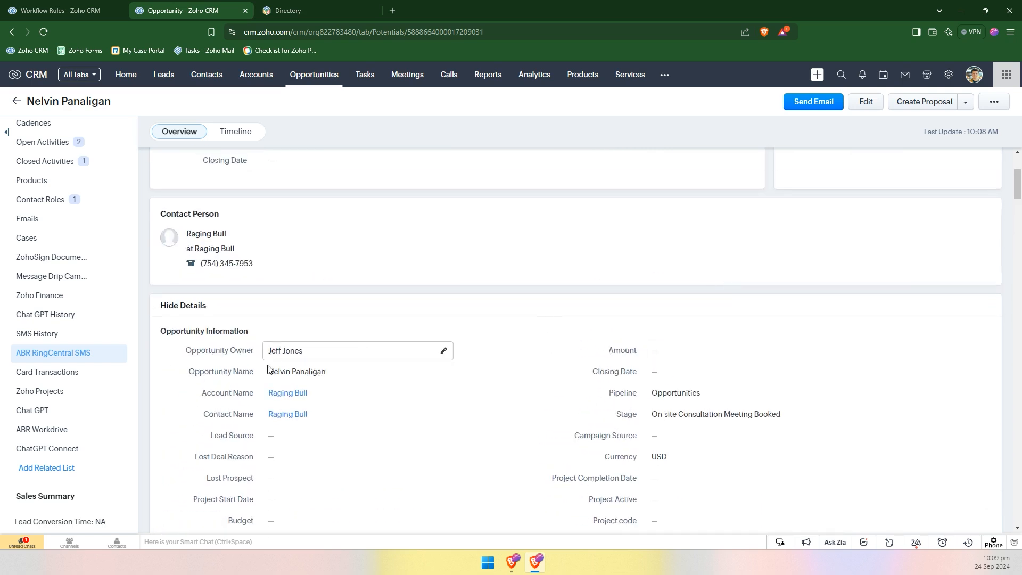
mouse_move(290, 420)
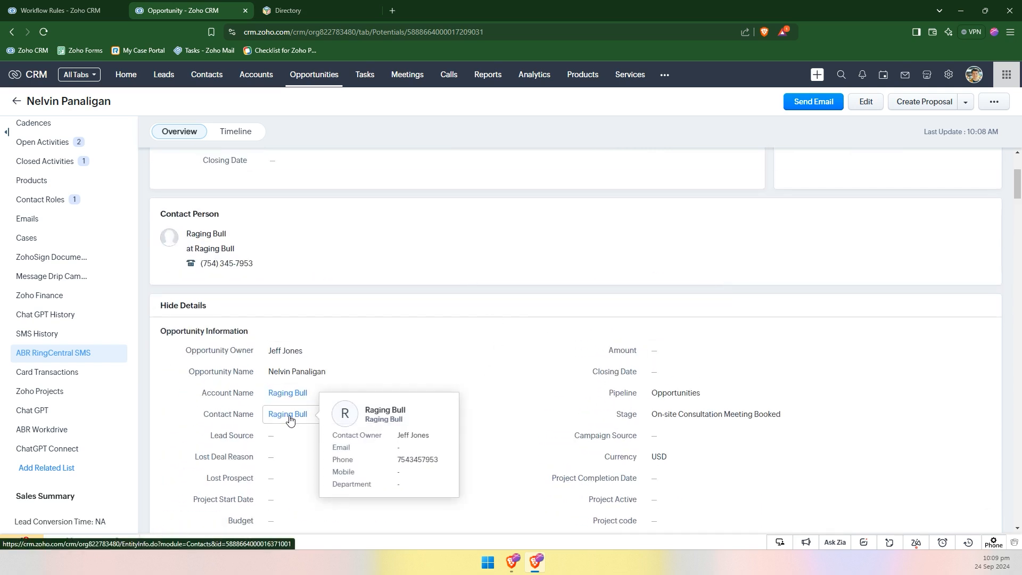
left_click(290, 421)
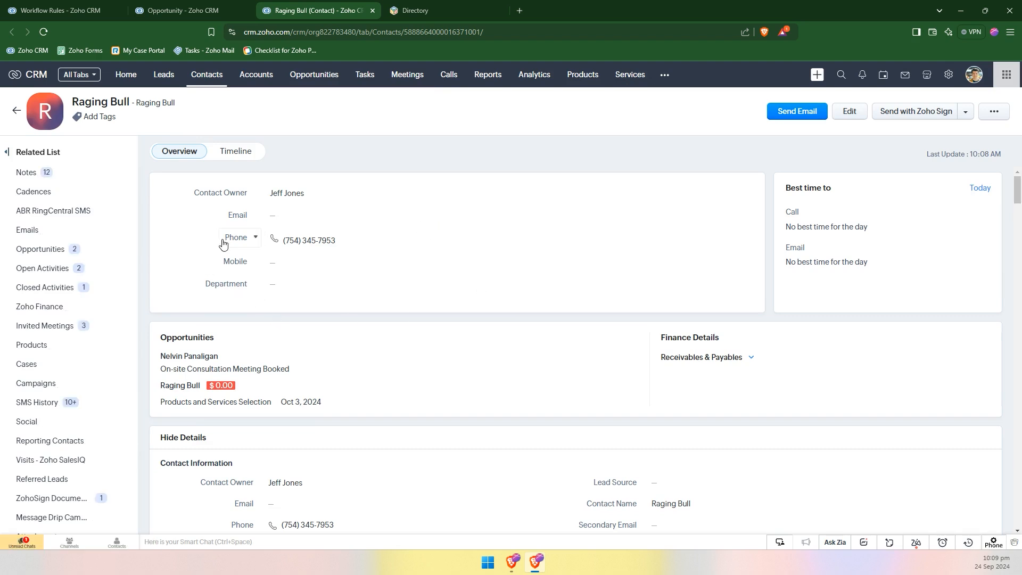
Examine the contact's Phone field and the Formatted Phone Number and Formatted Mobile Number fields in the RingCentral section
left_click(238, 238)
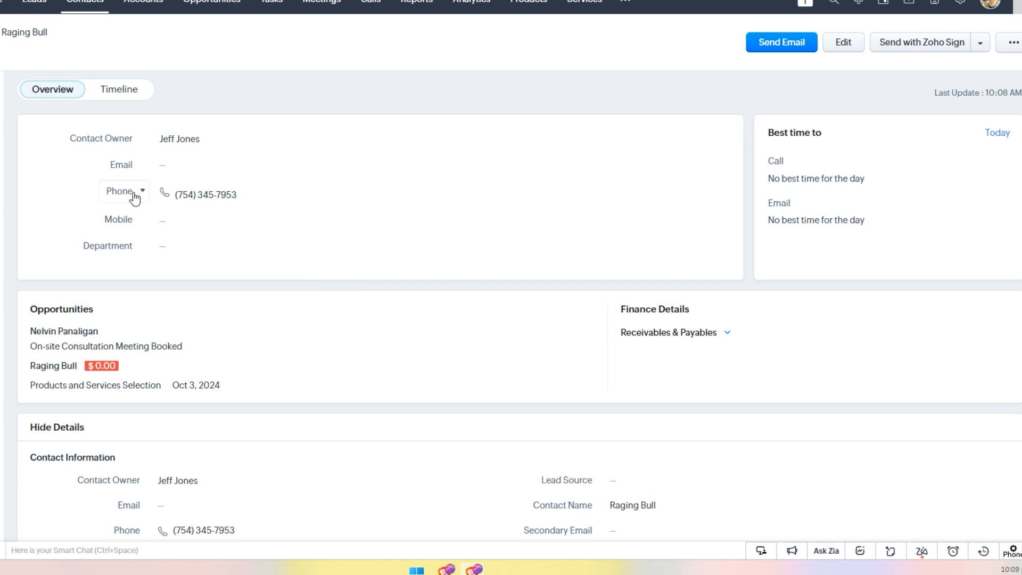
scroll(452, 326, "down", 7)
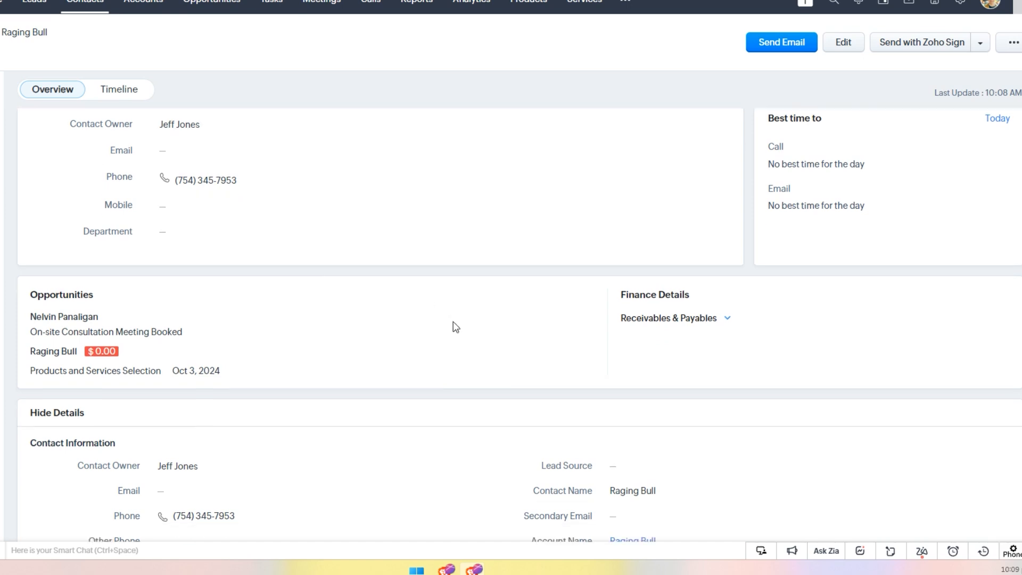
scroll(337, 340, "down", 8)
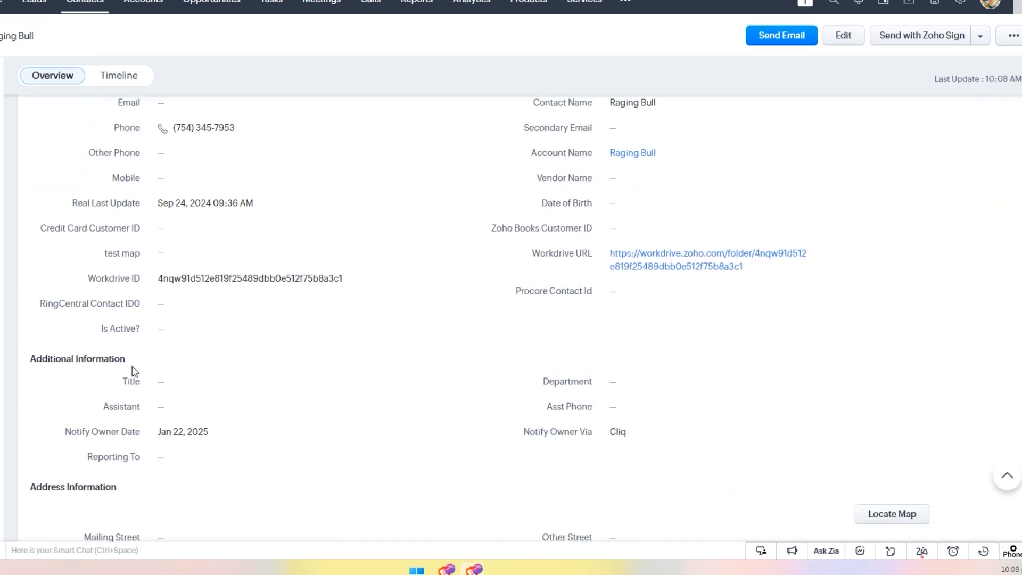
left_click_drag(519, 417, 577, 415)
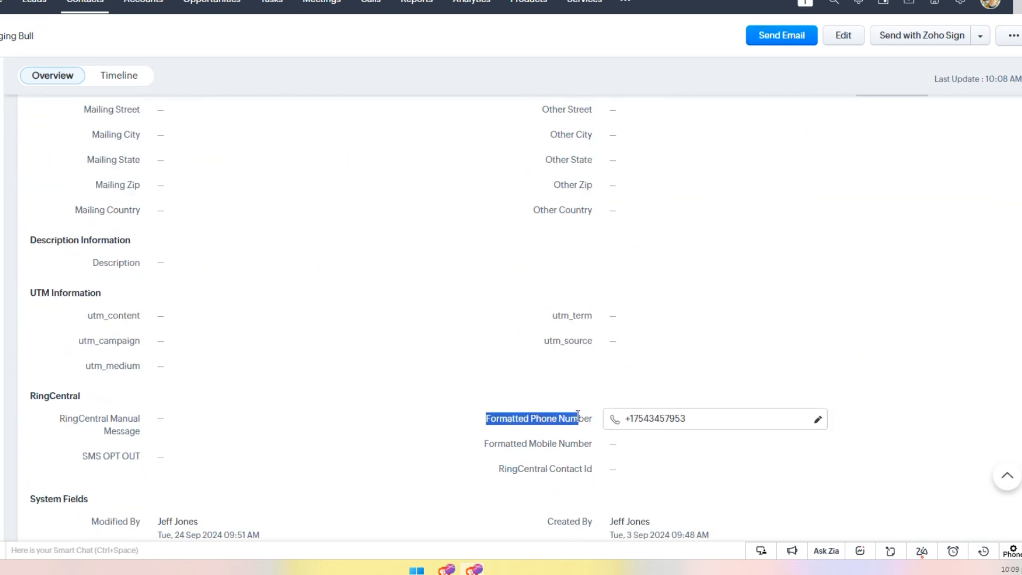
left_click_drag(488, 442, 565, 449)
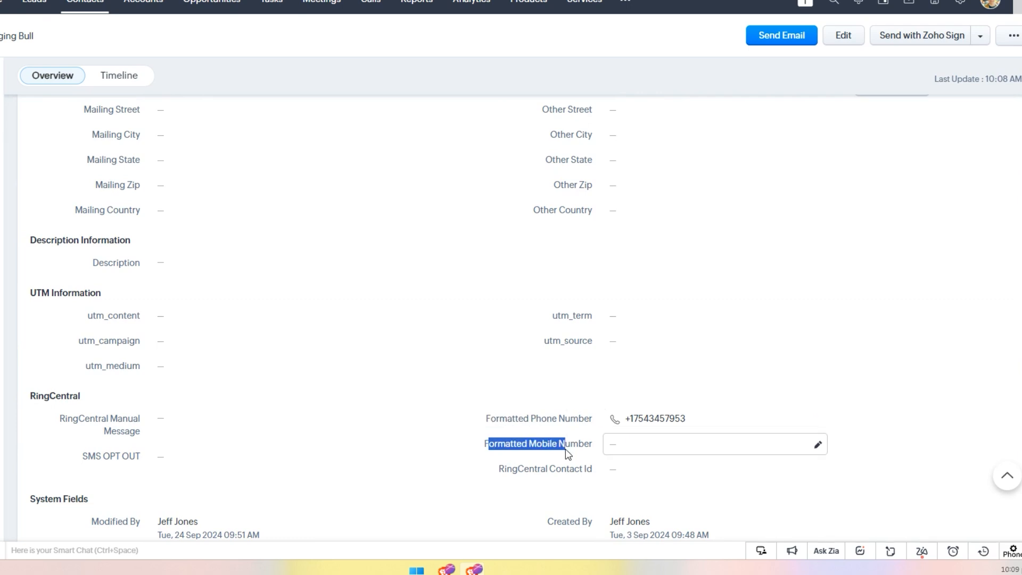
Compare the Phone and Mobile fields under Contact Information with their formatted counterparts in the RingCentral section
scroll(662, 434, "up", 6)
scroll(267, 340, "up", 4)
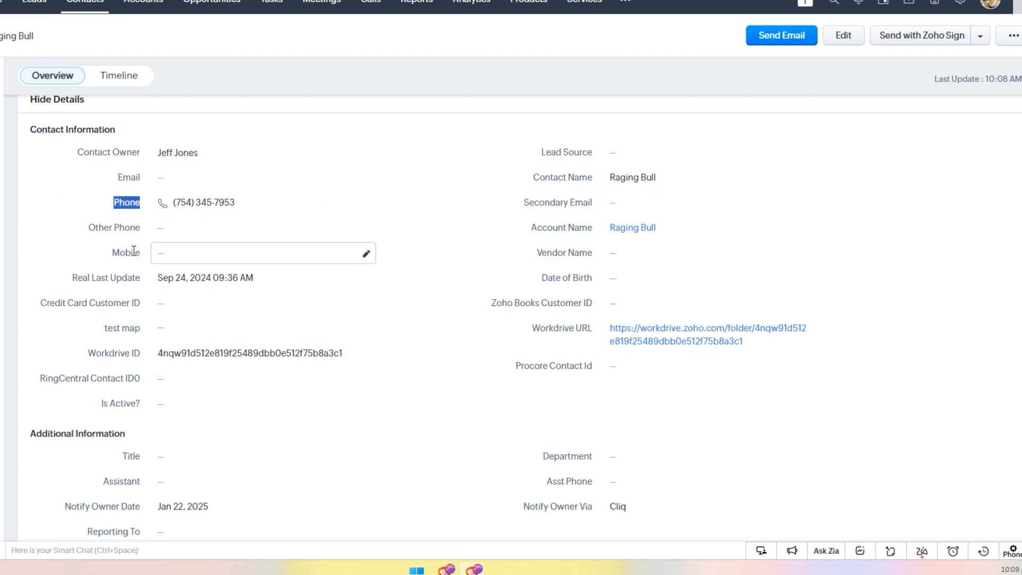
left_click_drag(112, 253, 130, 252)
scroll(719, 411, "down", 12)
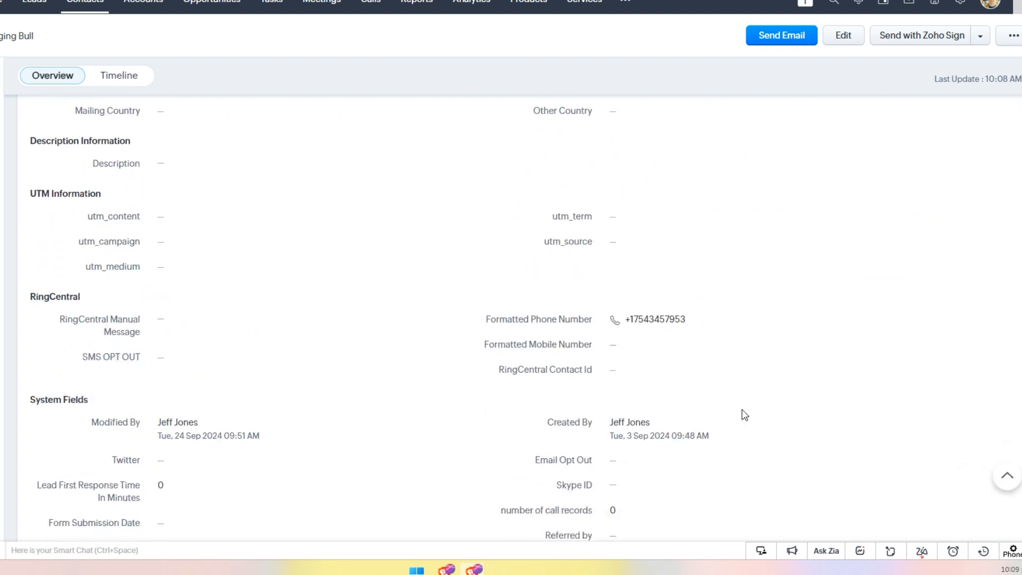
left_click_drag(482, 294, 589, 294)
left_click_drag(481, 320, 581, 321)
left_click(527, 316)
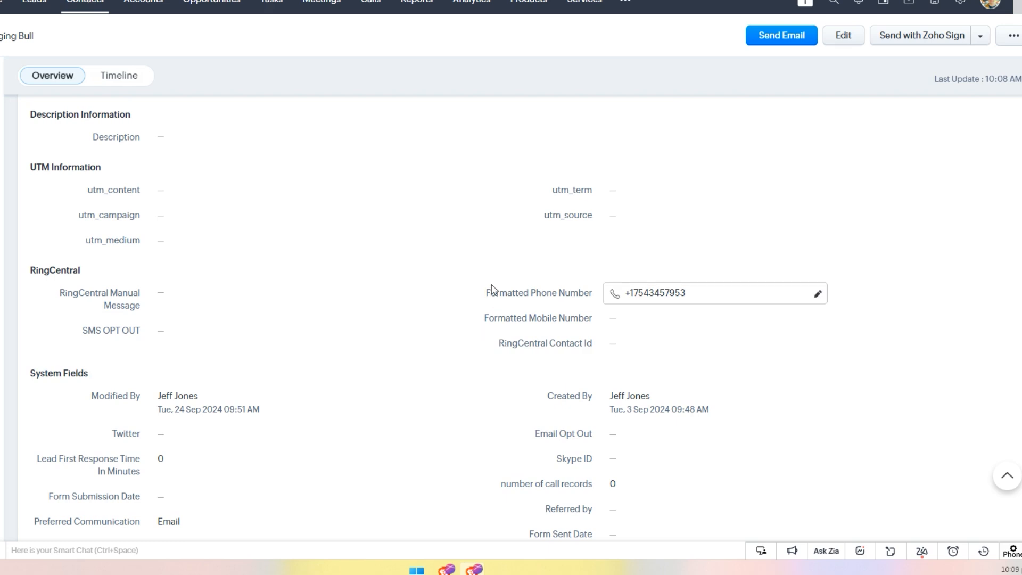
left_click_drag(515, 293, 580, 293)
left_click_drag(536, 317, 546, 318)
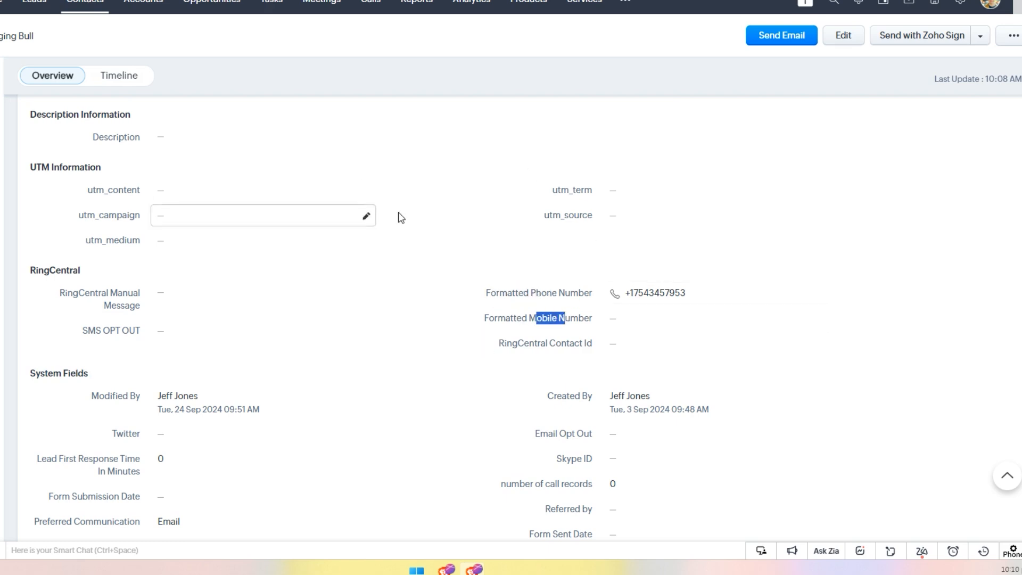
Return to the opportunity record and reload it to recheck its ABR RingCentral SMS chat
key("ctrl+shift+Tab")
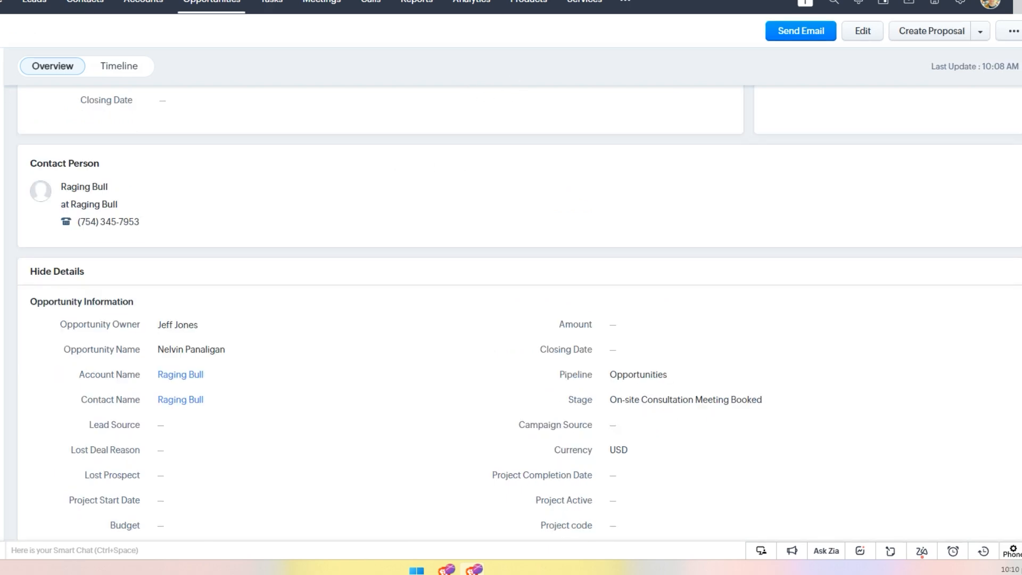
left_click(44, 32)
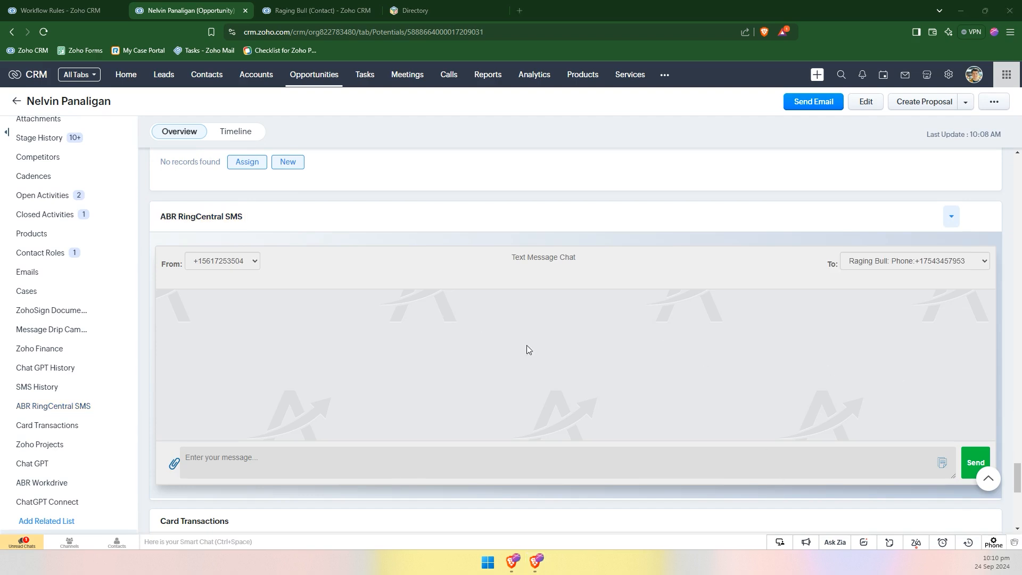
Review the opportunity's timeline history for the automated actions run at the meeting time
scroll(510, 273, "up", 15)
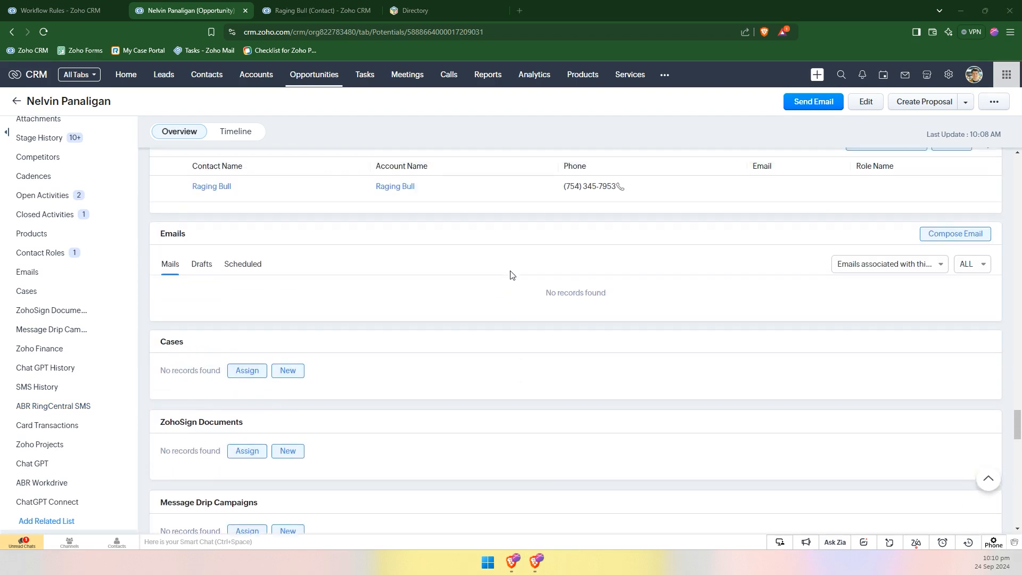
scroll(512, 275, "up", 15)
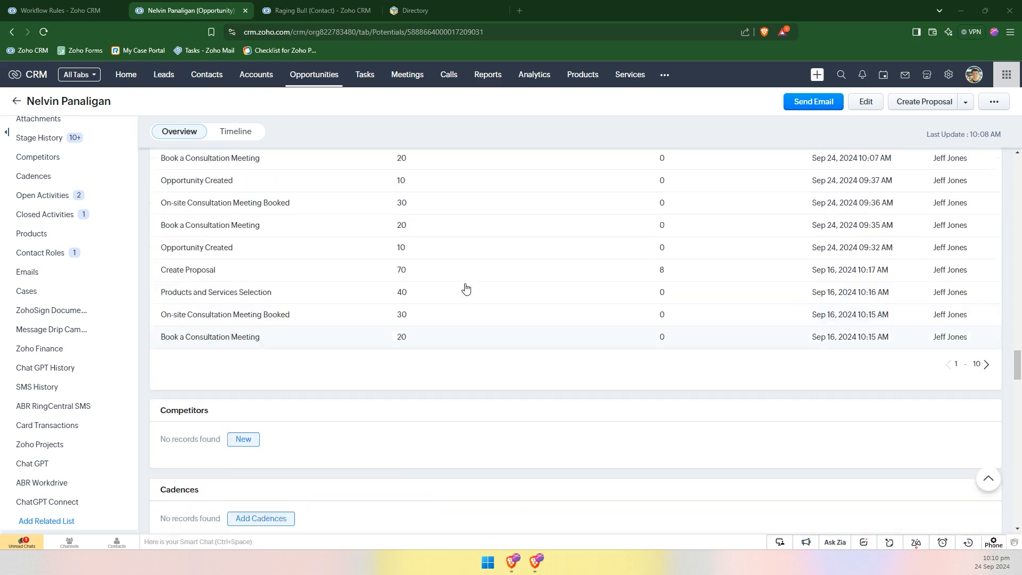
scroll(465, 289, "up", 4)
left_click(233, 131)
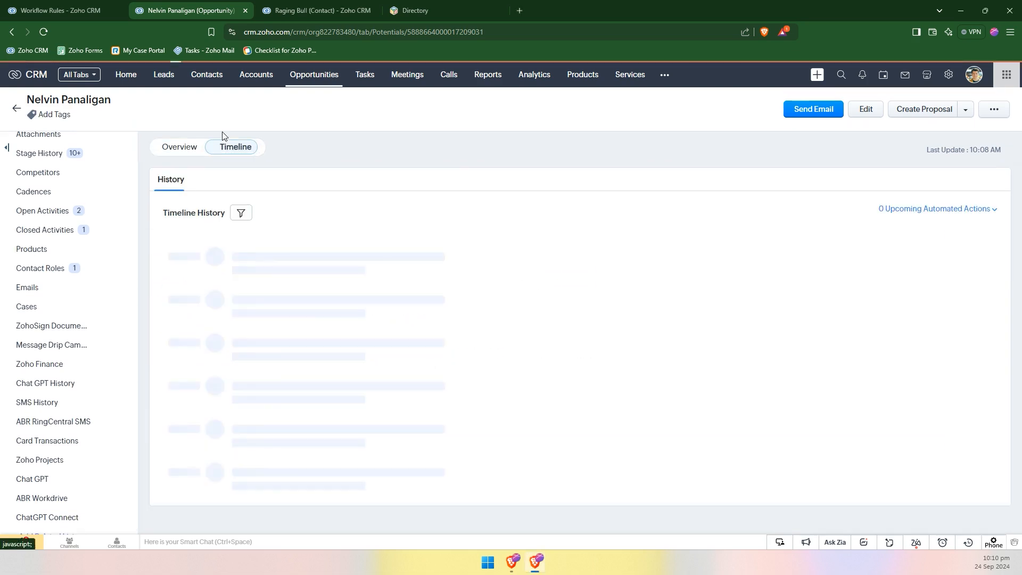
left_click_drag(215, 271, 174, 271)
Set the opportunity's Meeting From to Sep 24, 2024 10:12 AM in the Meeting Details section and save it
left_click(191, 156)
scroll(322, 292, "down", 10)
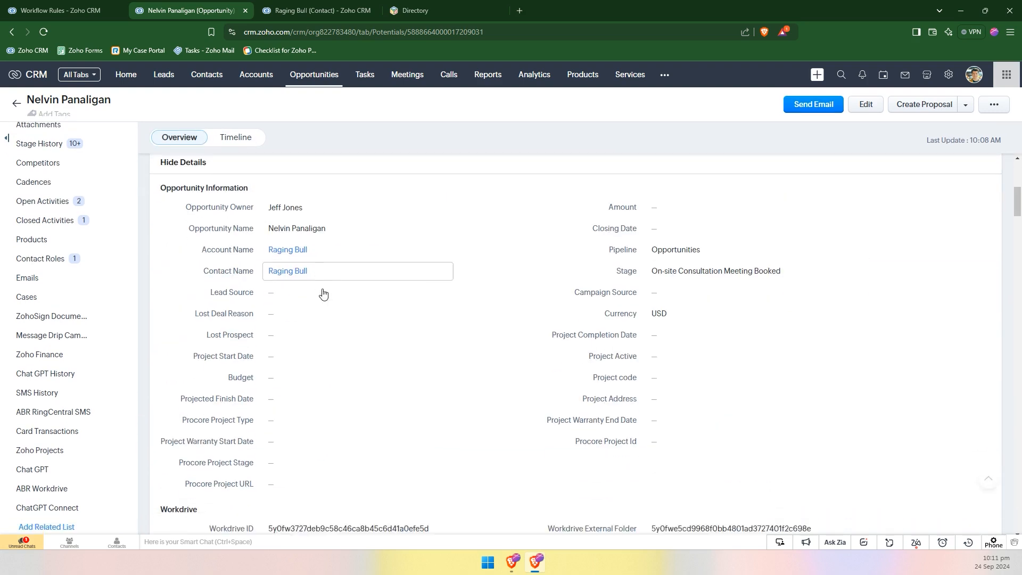
scroll(343, 314, "down", 10)
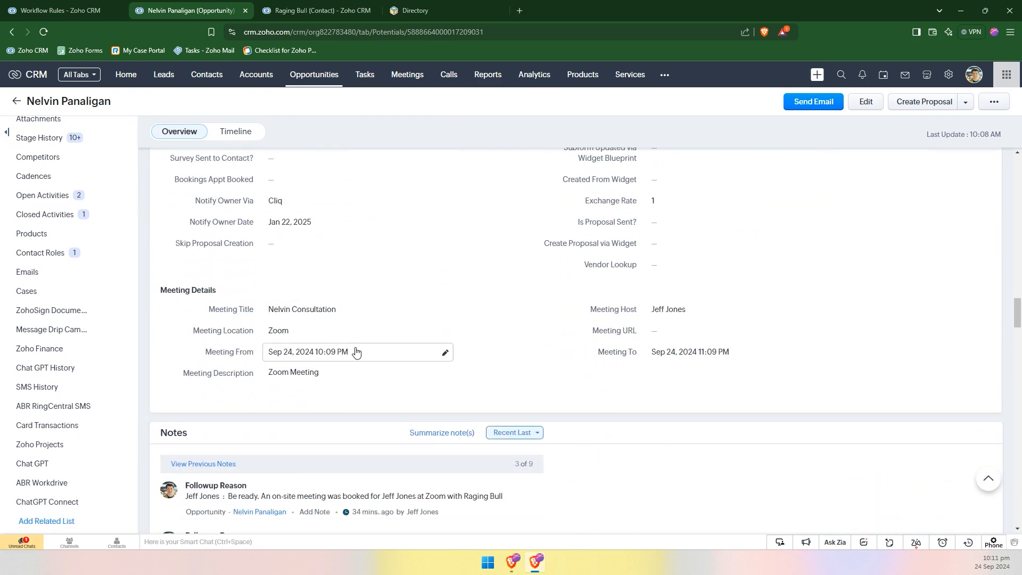
left_click(359, 355)
left_click(391, 356)
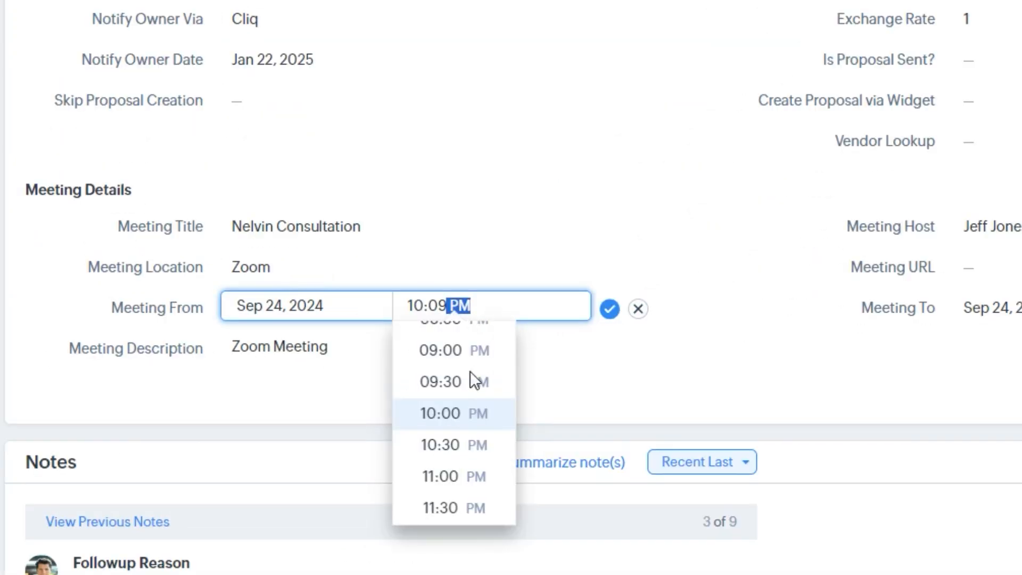
left_click_drag(414, 451, 414, 438)
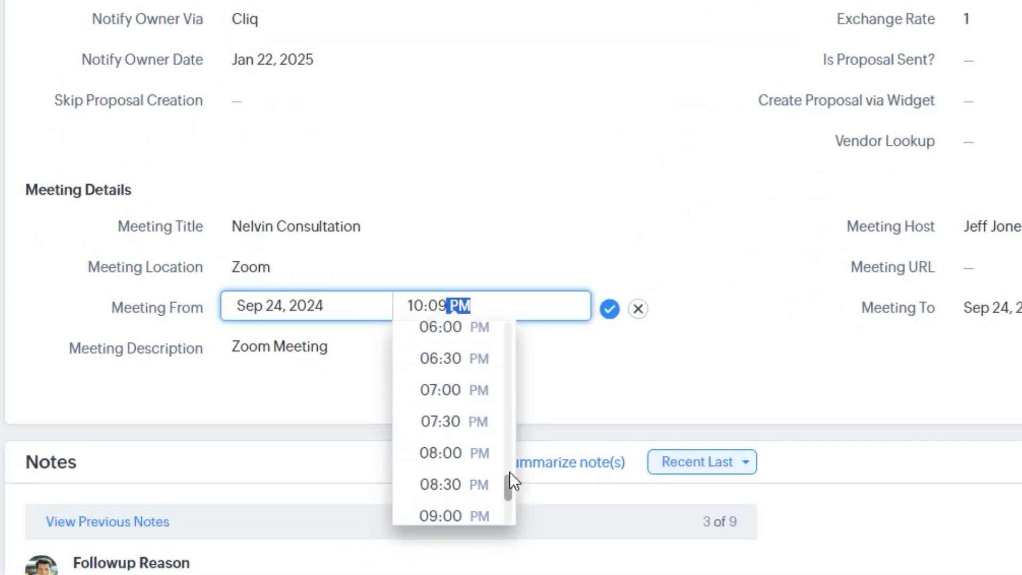
left_click_drag(509, 472, 509, 399)
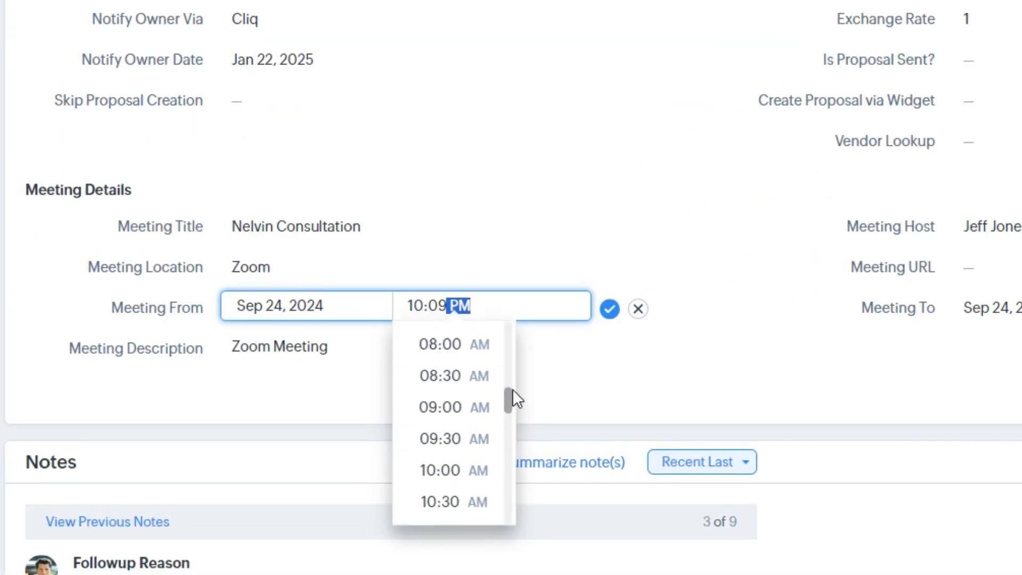
left_click(440, 456)
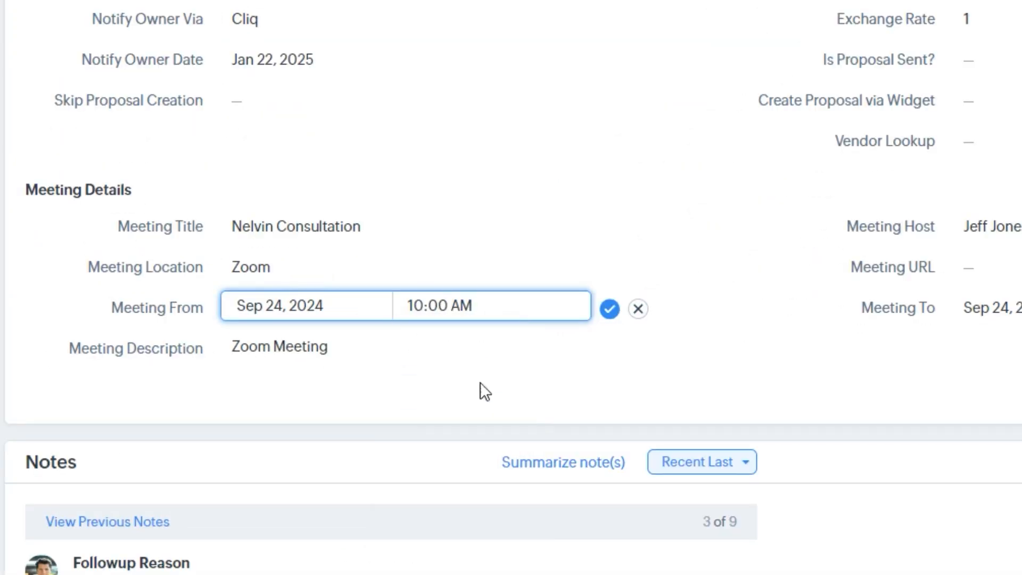
left_click(442, 318)
type("12")
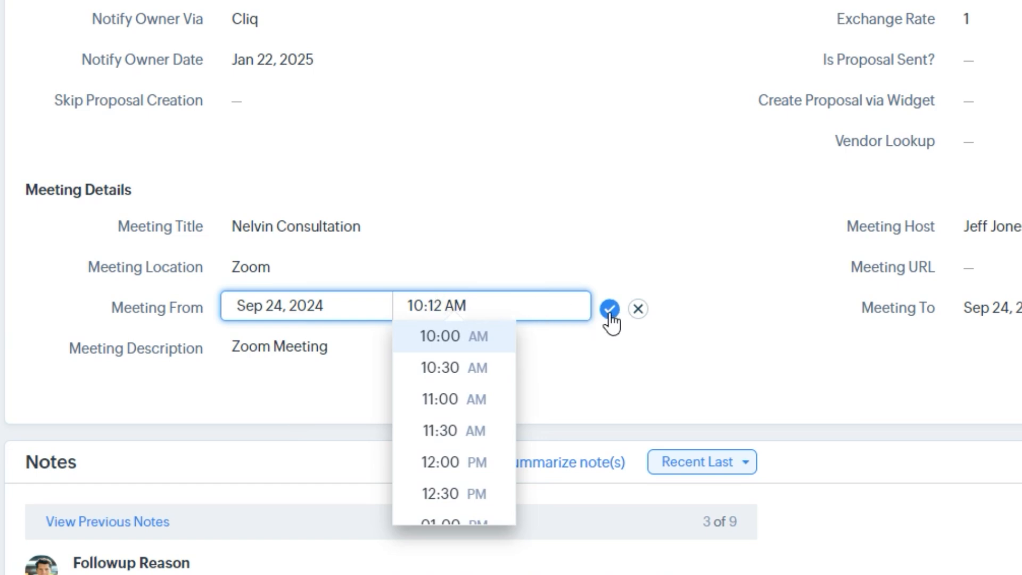
left_click(610, 309)
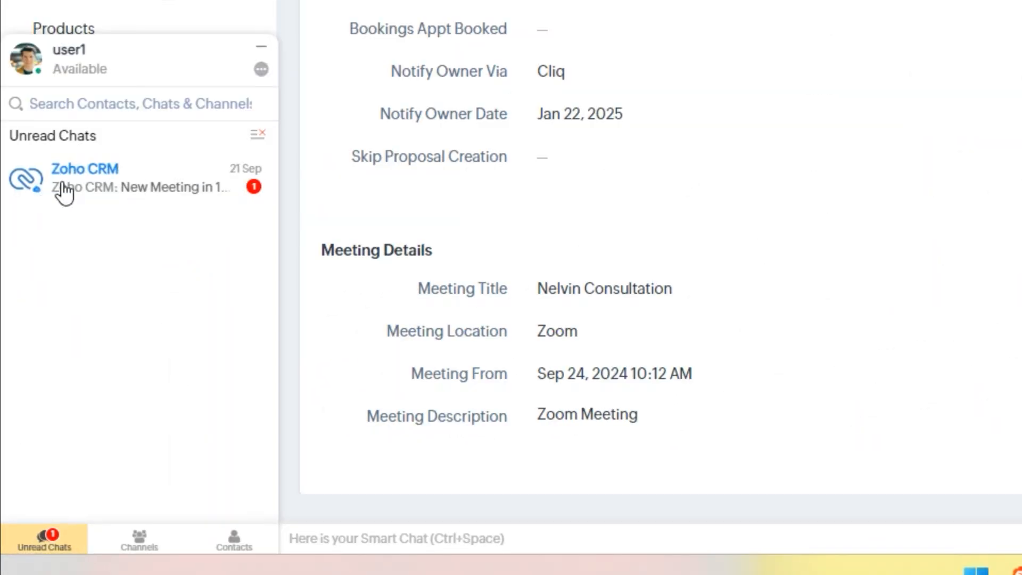
Read the unread Zoho CRM chat message and minimize the conversation
left_click(125, 203)
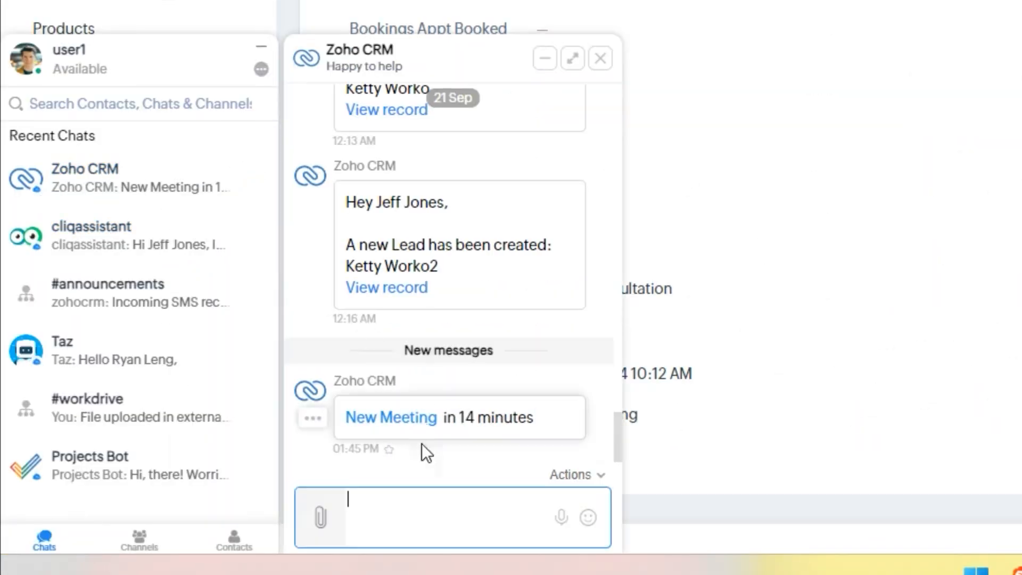
left_click(545, 59)
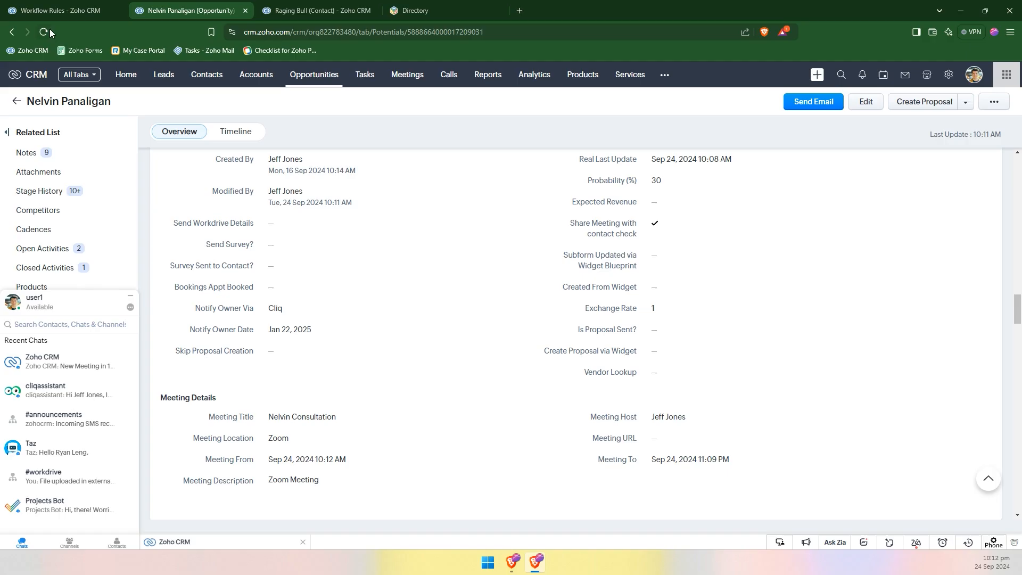
Reload the opportunity record and check its SMS History and ABR RingCentral SMS chat for the meeting-time message
left_click(49, 30)
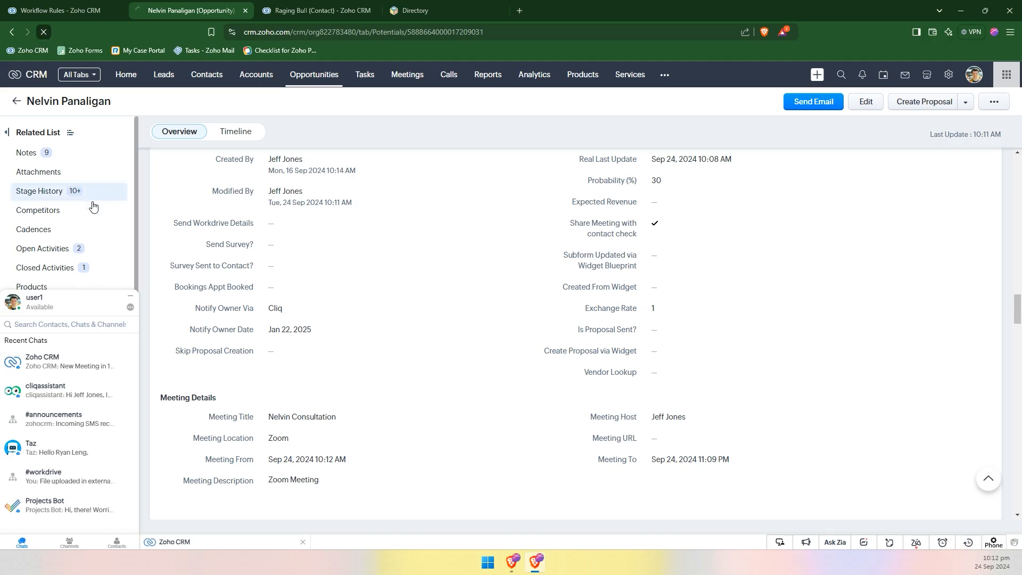
left_click(65, 465)
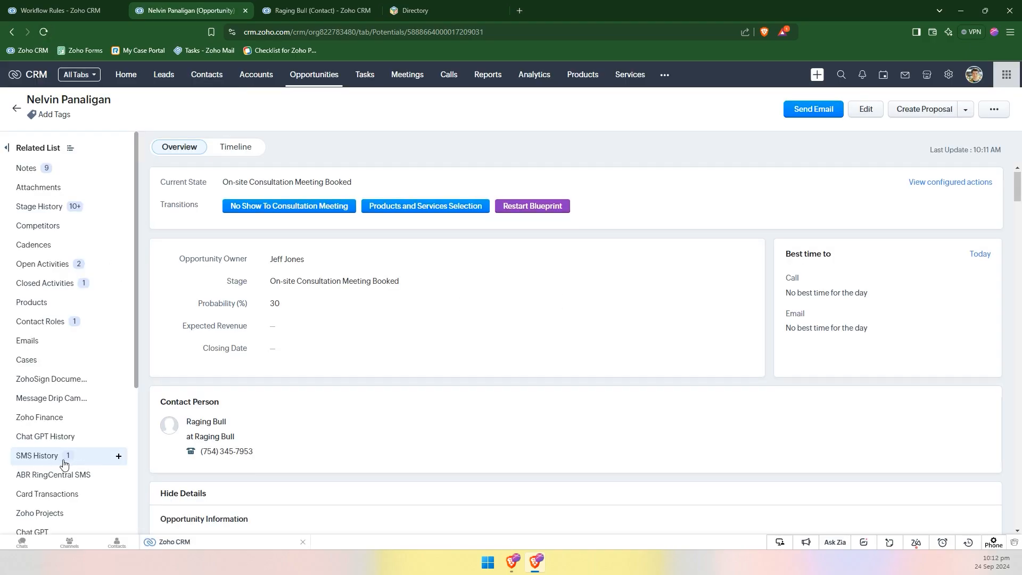
left_click(64, 466)
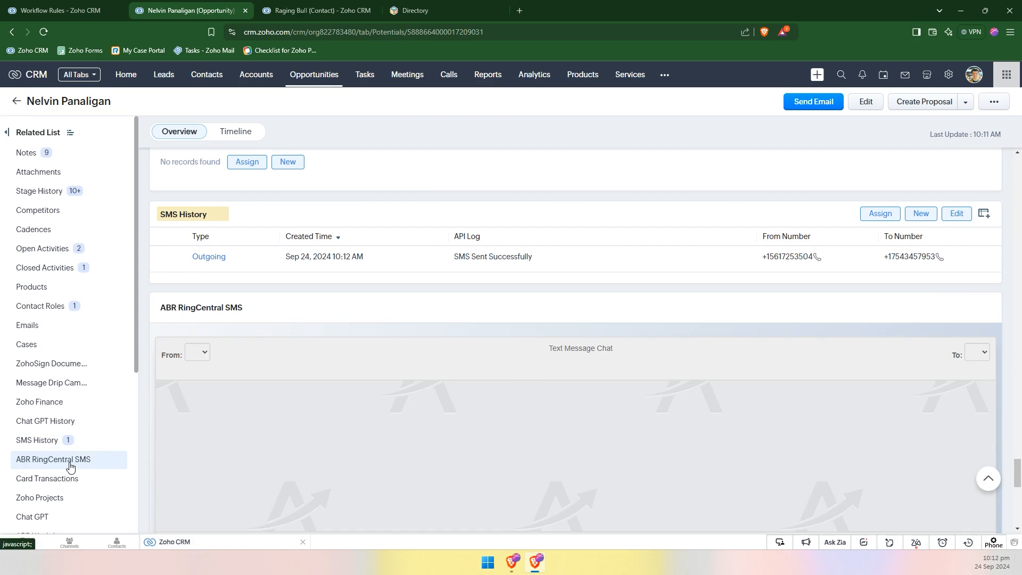
scroll(647, 381, "up", 1)
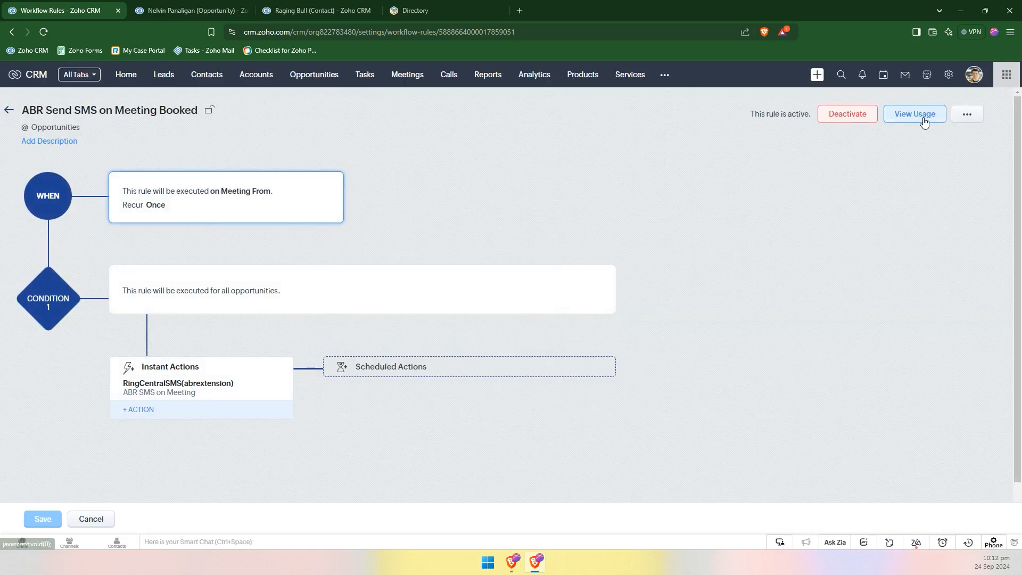
Review the past 7 days' usage of the ABR Send SMS on Meeting Booked workflow rule and close the report
left_click(924, 118)
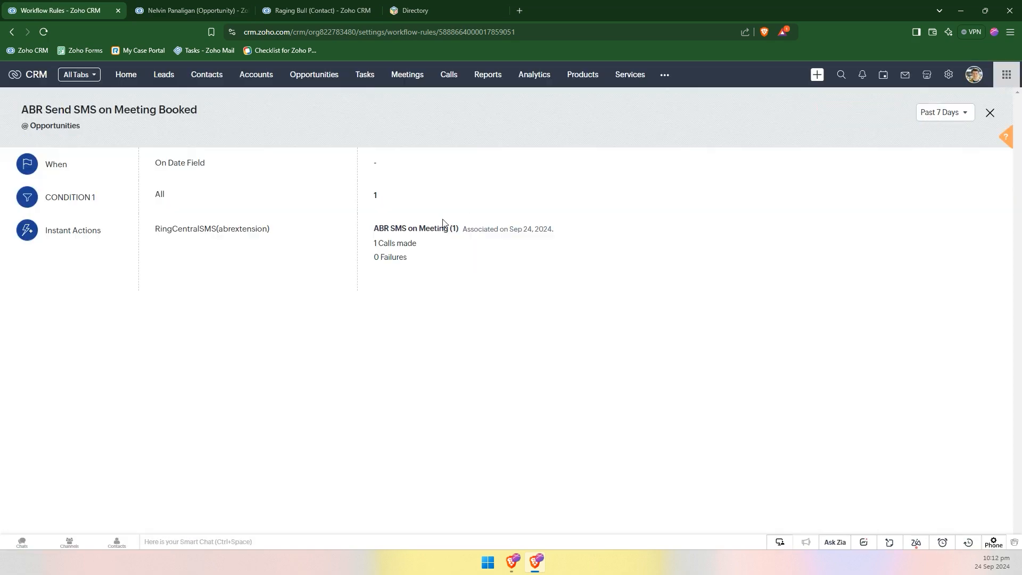
left_click(989, 112)
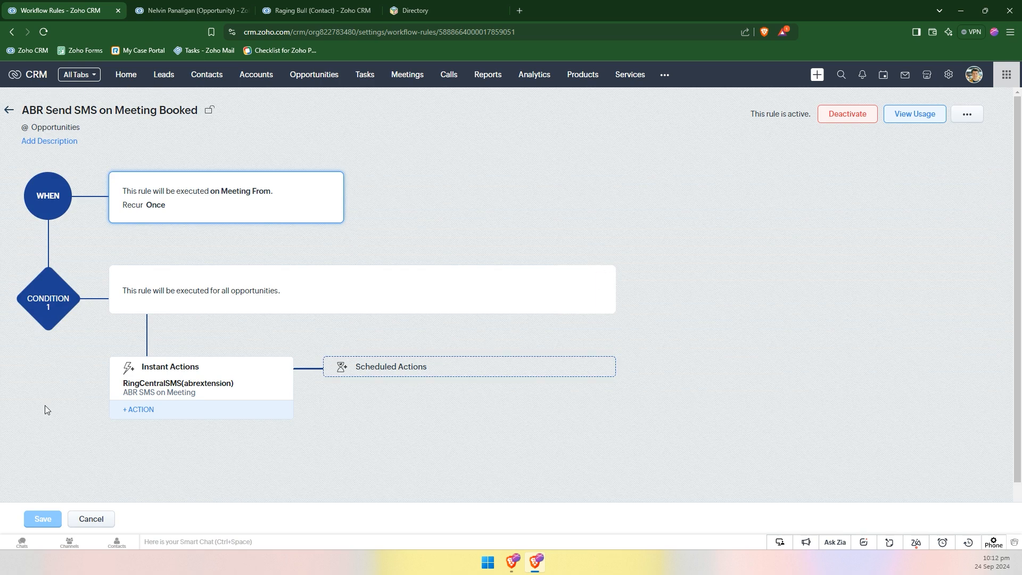
Return to the opportunity record and review the Meeting Description, Meeting From and Meeting Location fields under Meeting Details
key("ctrl+Tab")
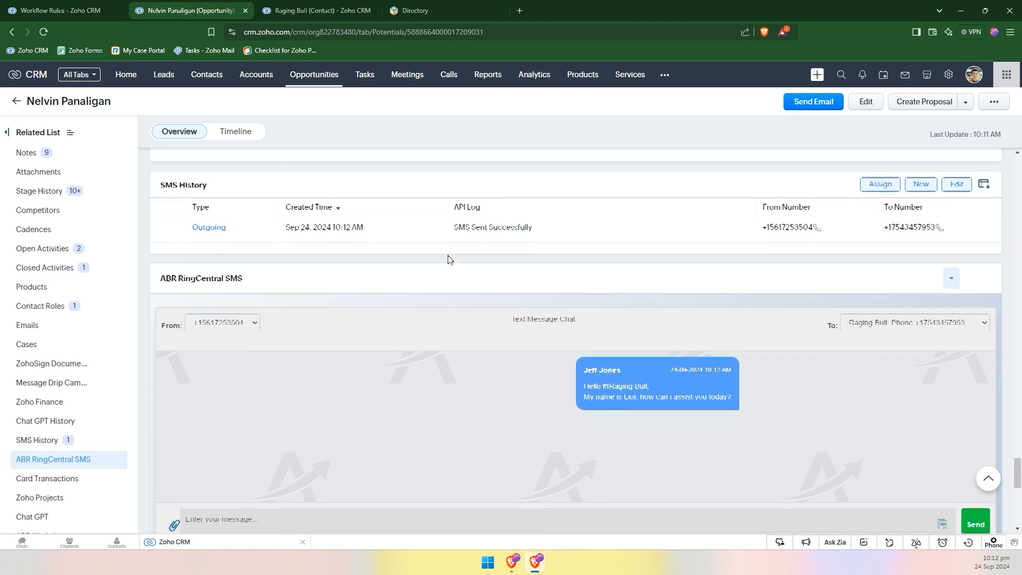
scroll(449, 259, "up", 15)
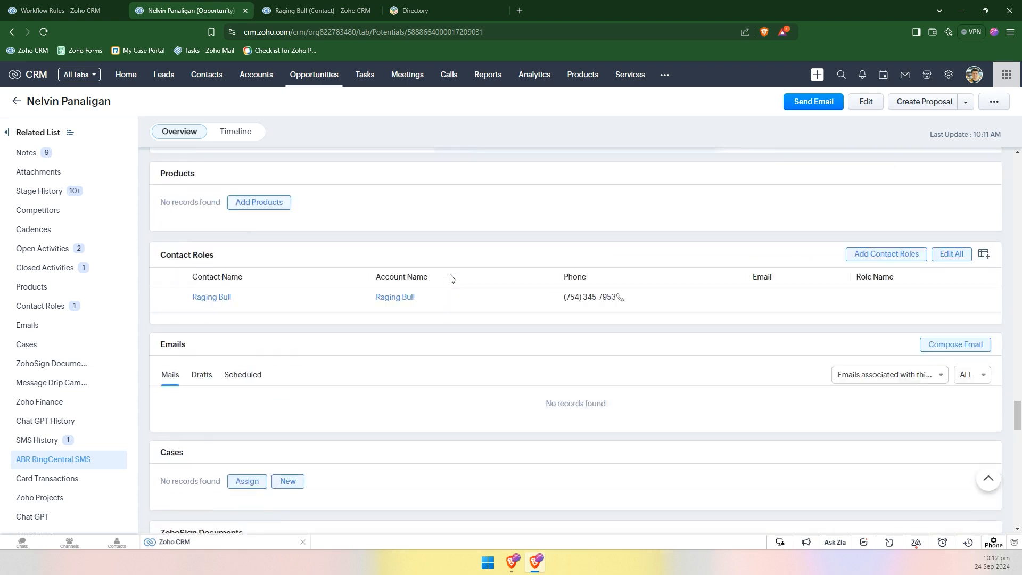
scroll(451, 291, "up", 20)
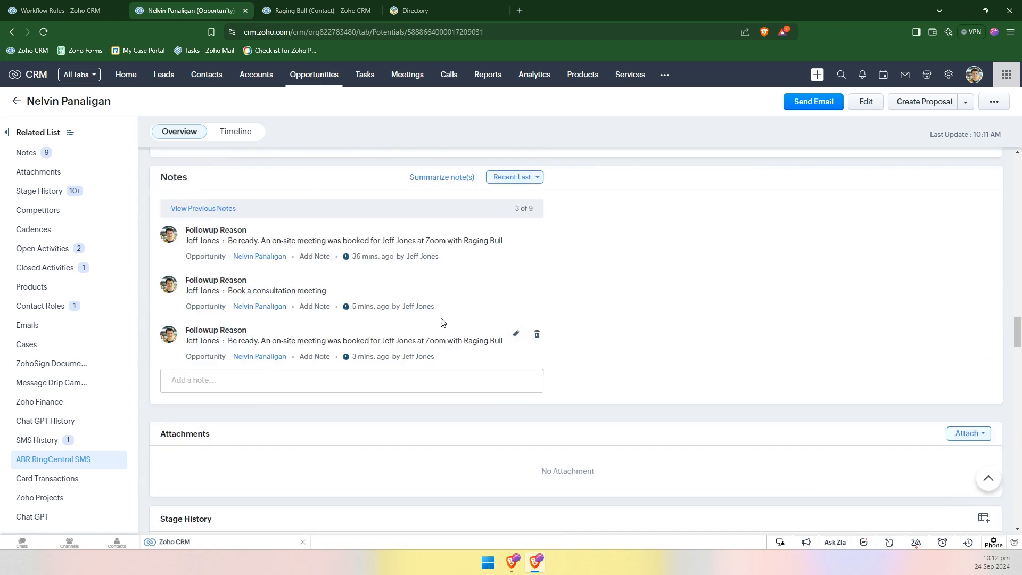
left_click_drag(183, 492, 231, 492)
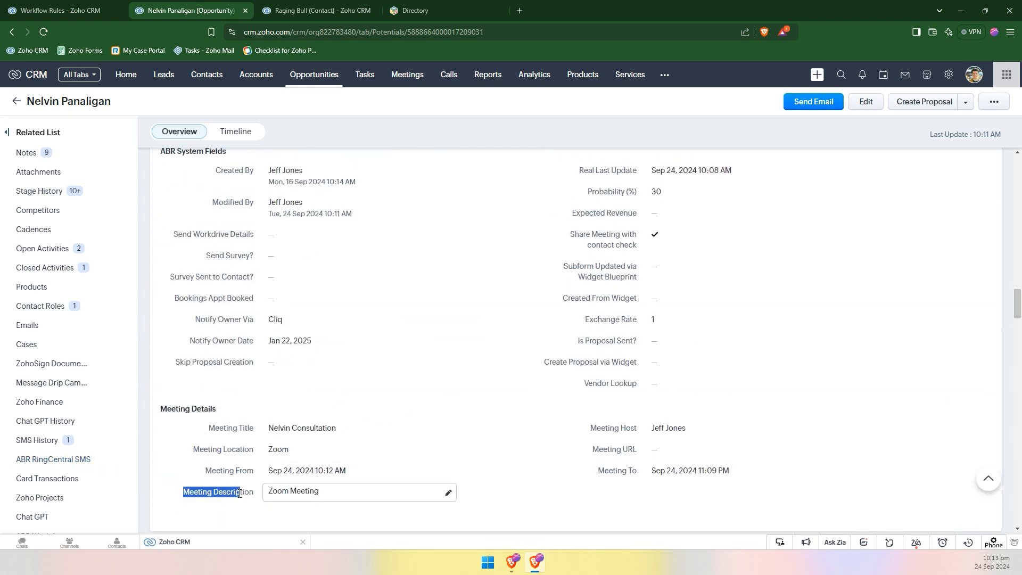
left_click(207, 468)
left_click(218, 451)
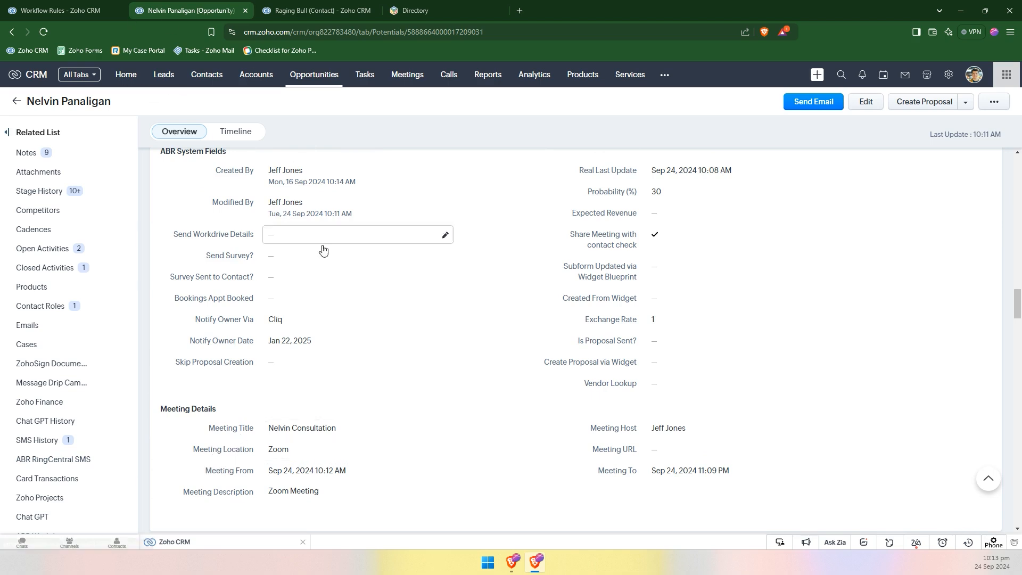
scroll(341, 317, "down", 1)
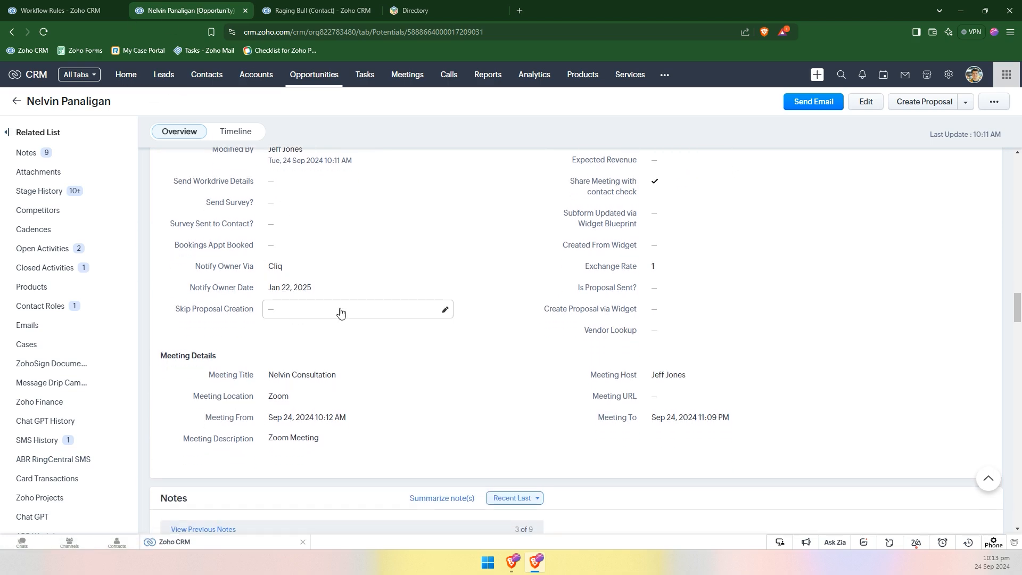